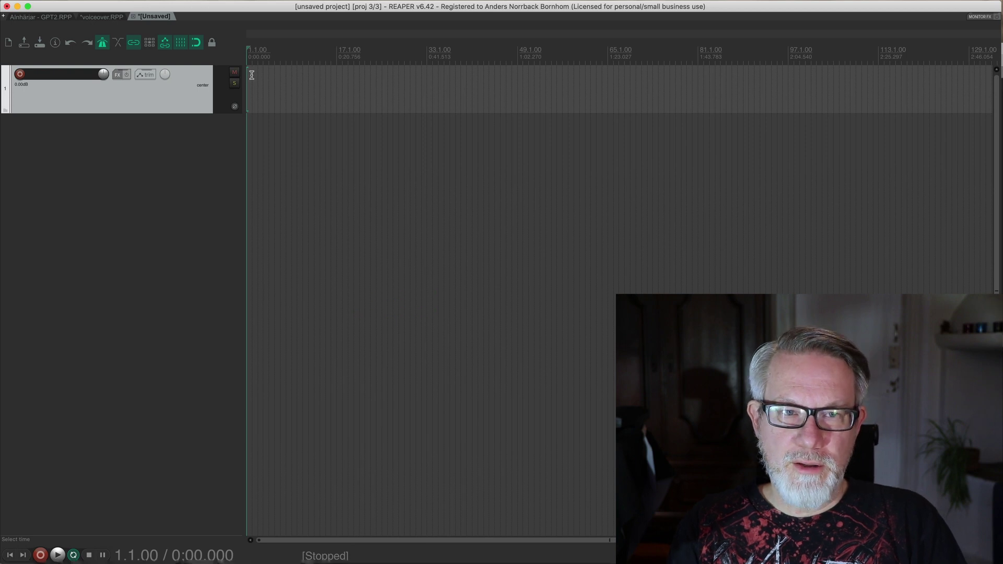
Step: View the bass tracks in the AInhärjar - GPT2 project and play the demo project's bass MIDI item from the start
key(ctrl+Tab)
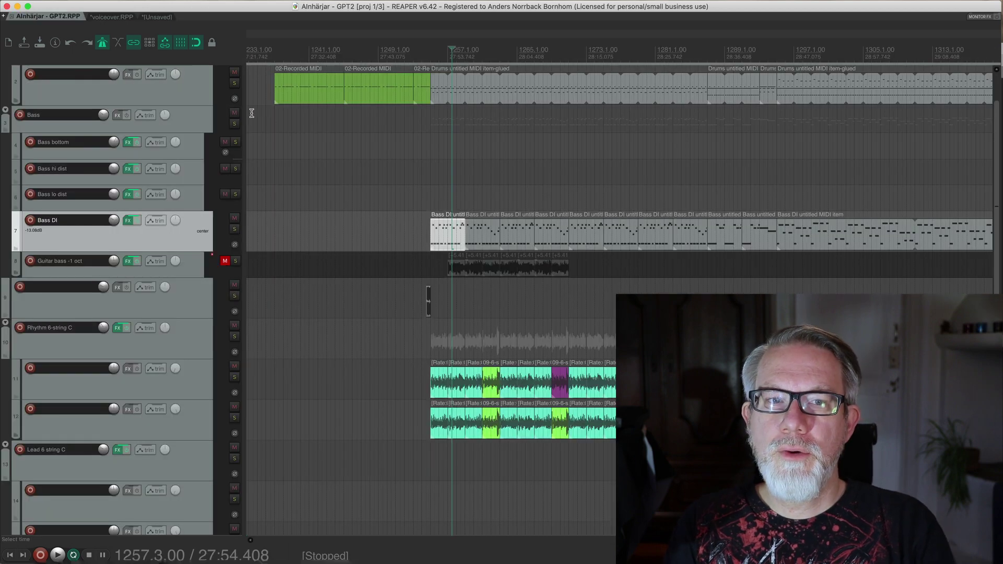
click(145, 17)
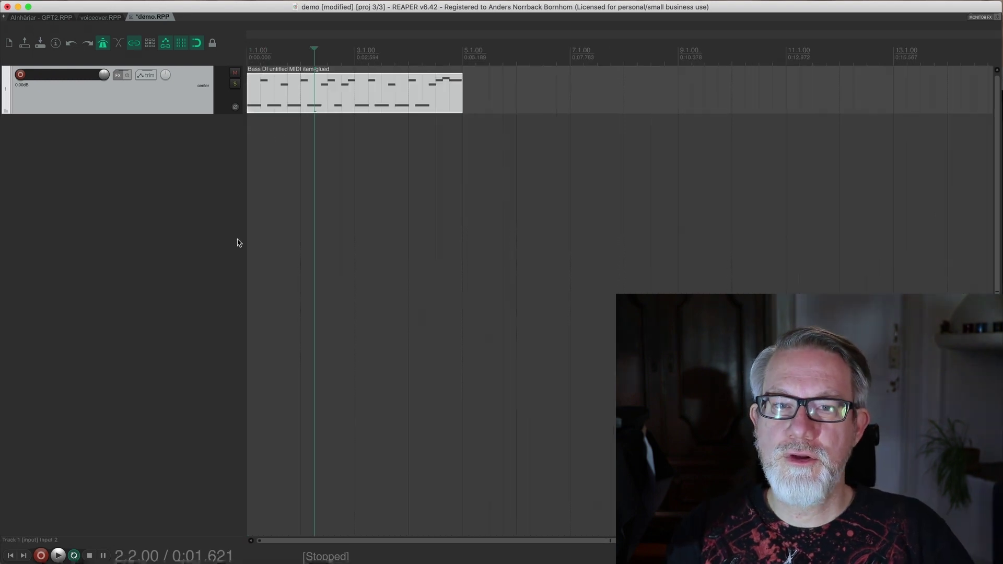
click(252, 56)
key(space)
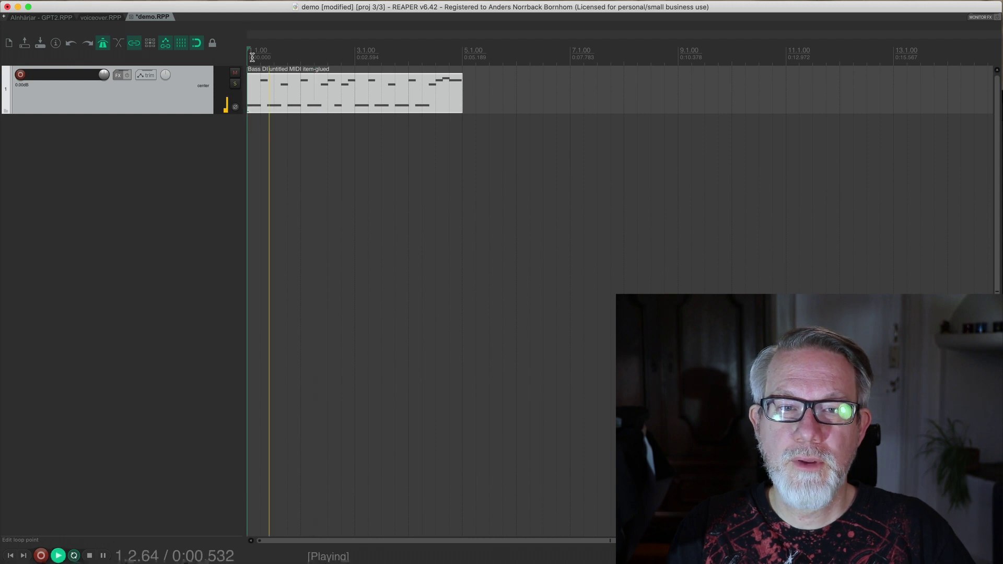
key(space)
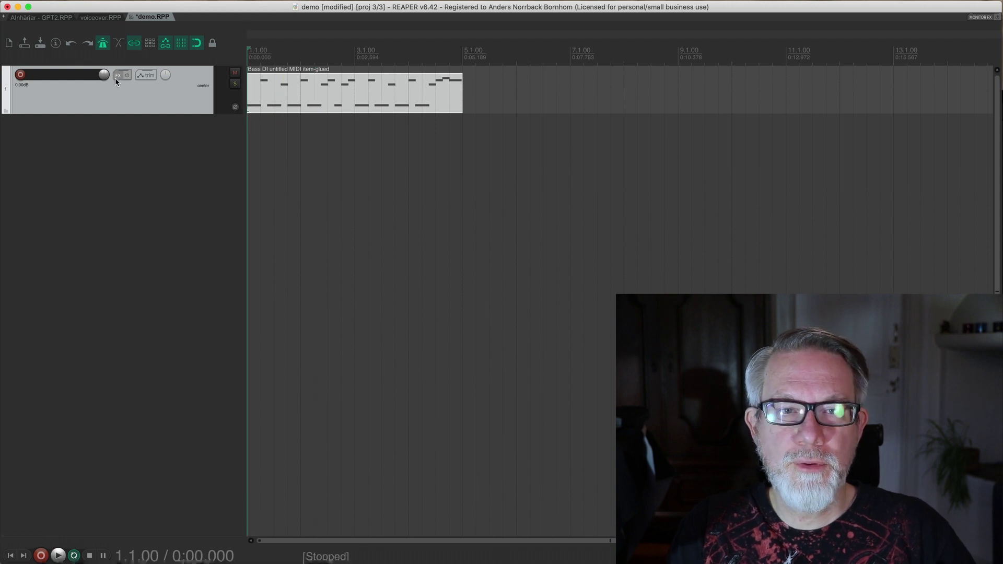
Step: Add the VSTi: Trilian (Spectrasonics) (16 out) instrument to track 1
click(115, 77)
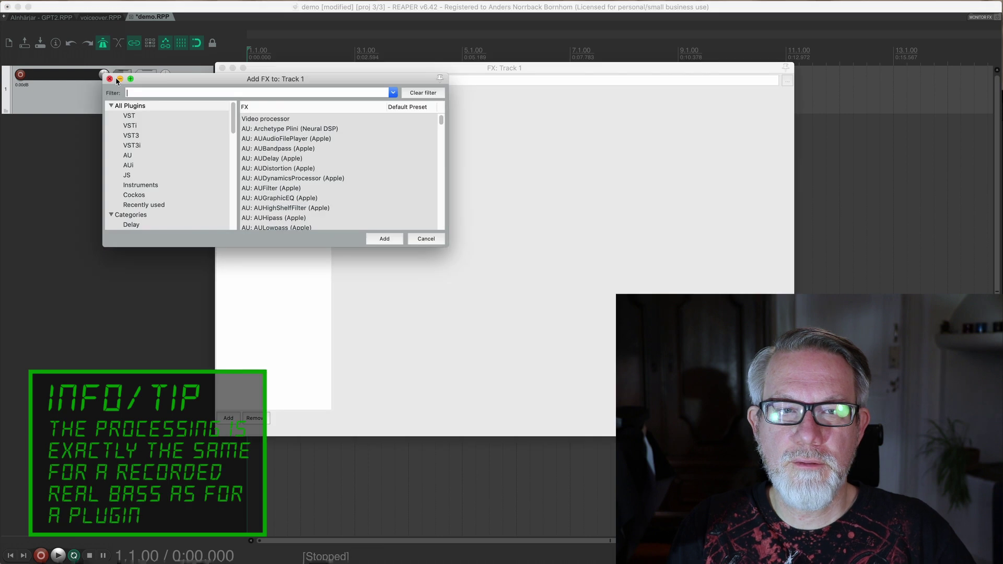
text(tr)
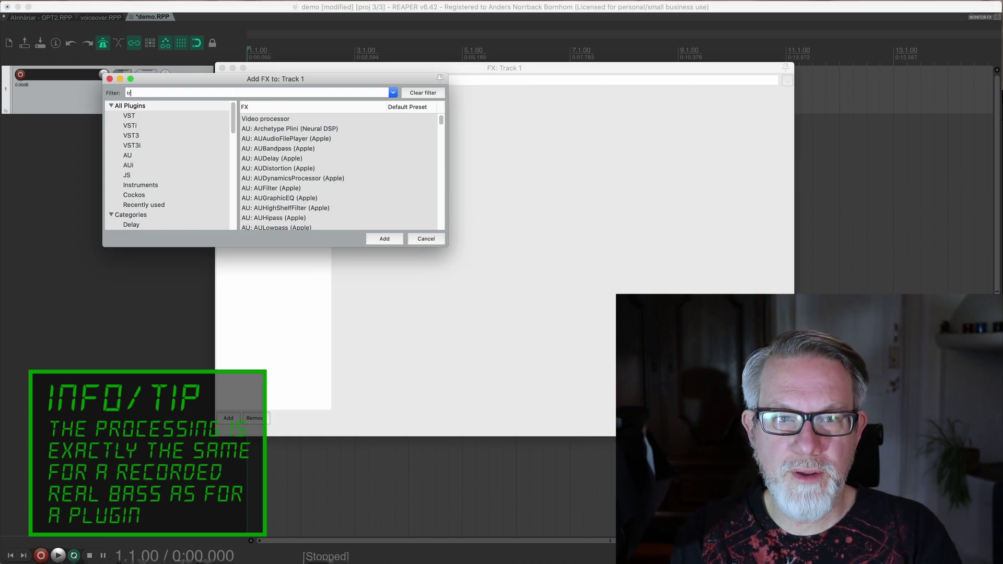
text(ilian)
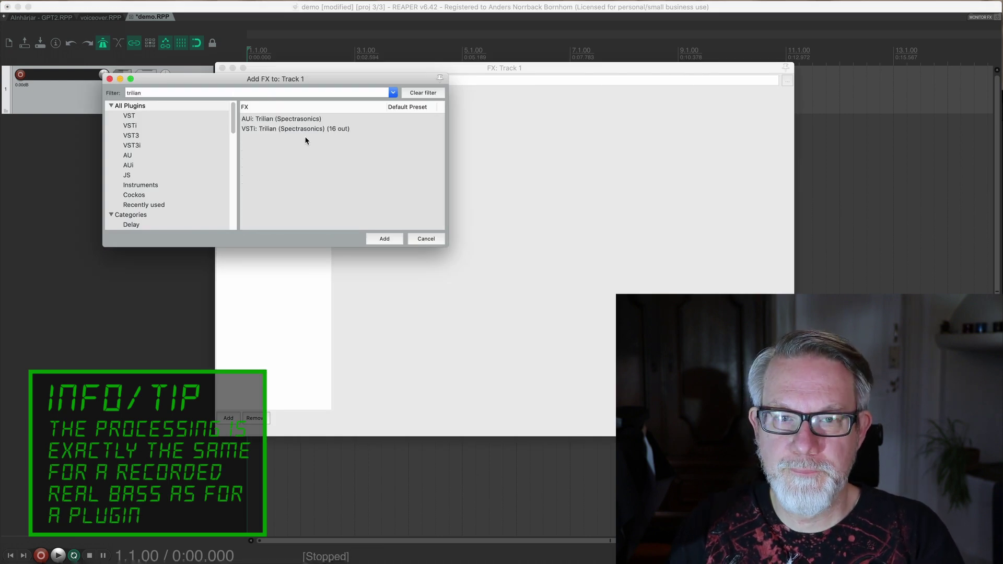
click(303, 130)
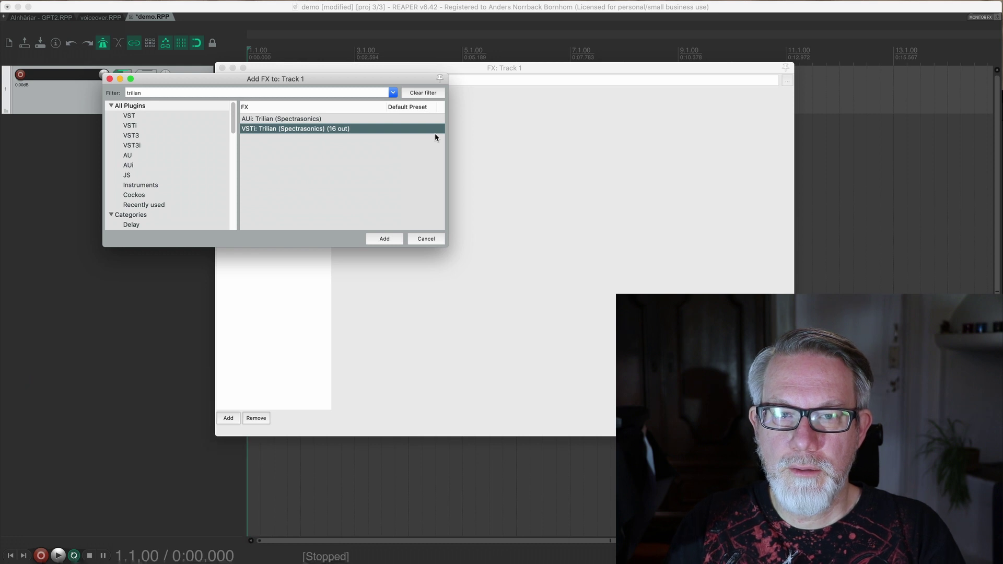
double_click(435, 131)
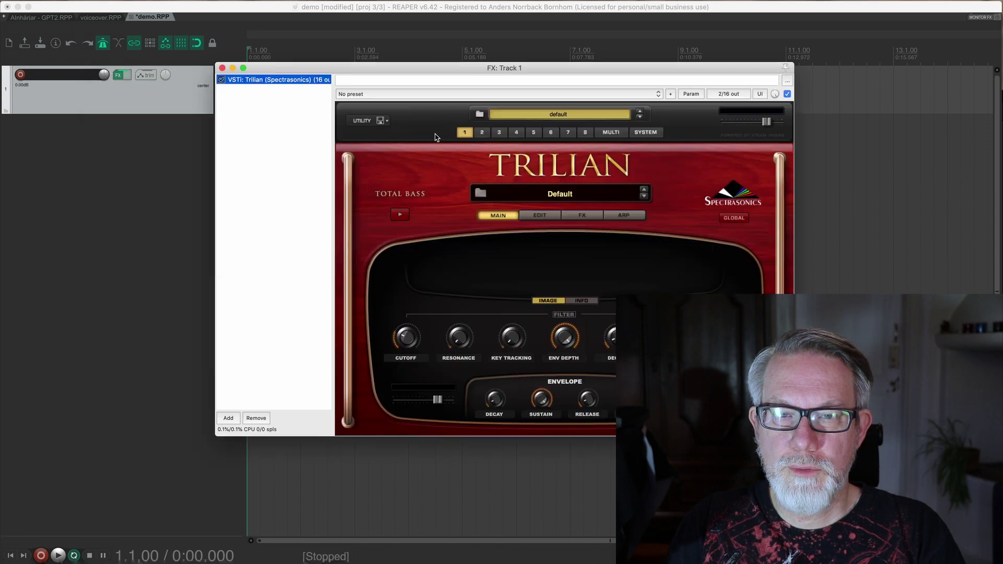
Step: Load Trilian's Hardcore Finger - Full Range Thick patch from the Bass - Electric Fingered type and Hardcore Rock model, and close the patch browser
click(534, 194)
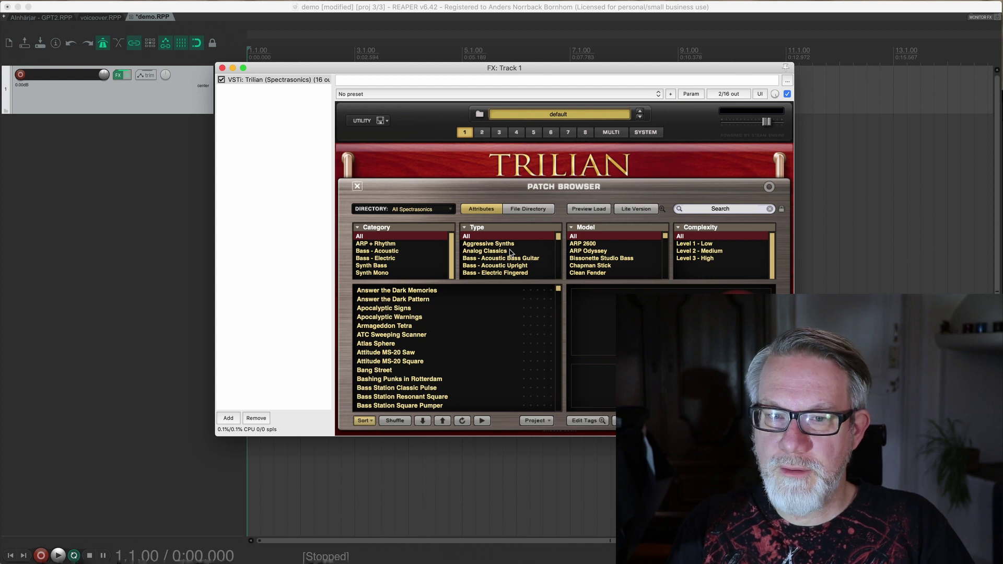
scroll(511, 253, down, 3)
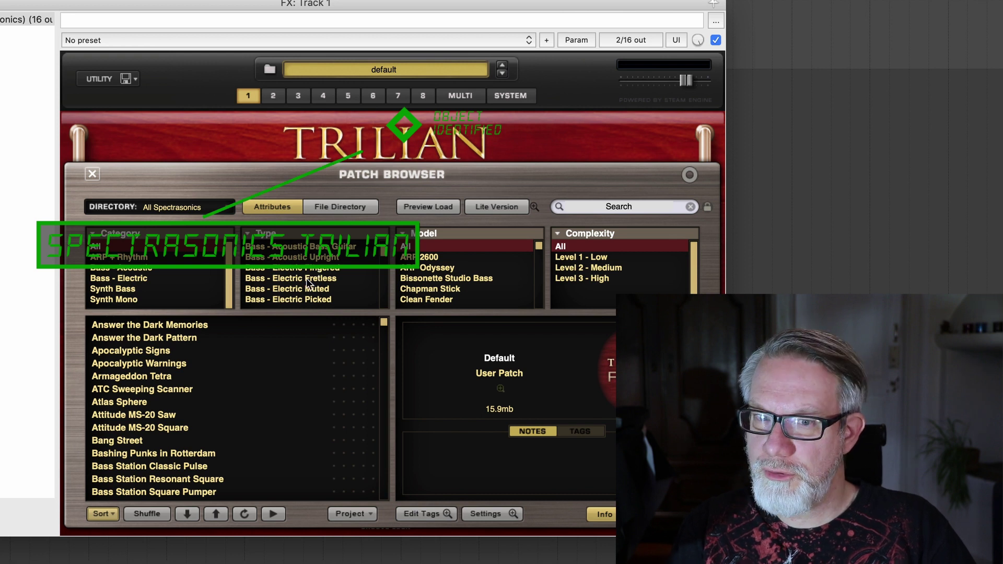
click(313, 268)
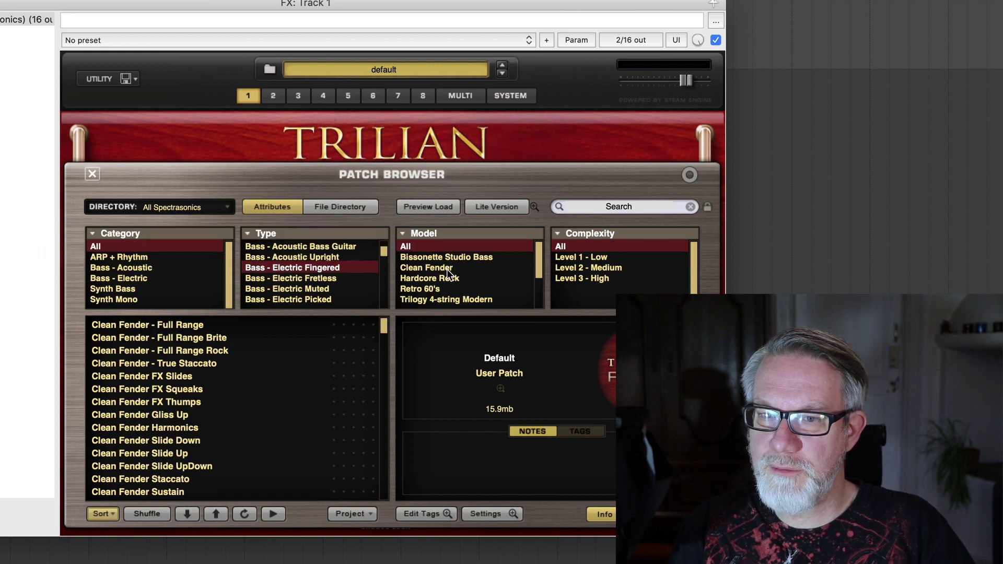
click(463, 278)
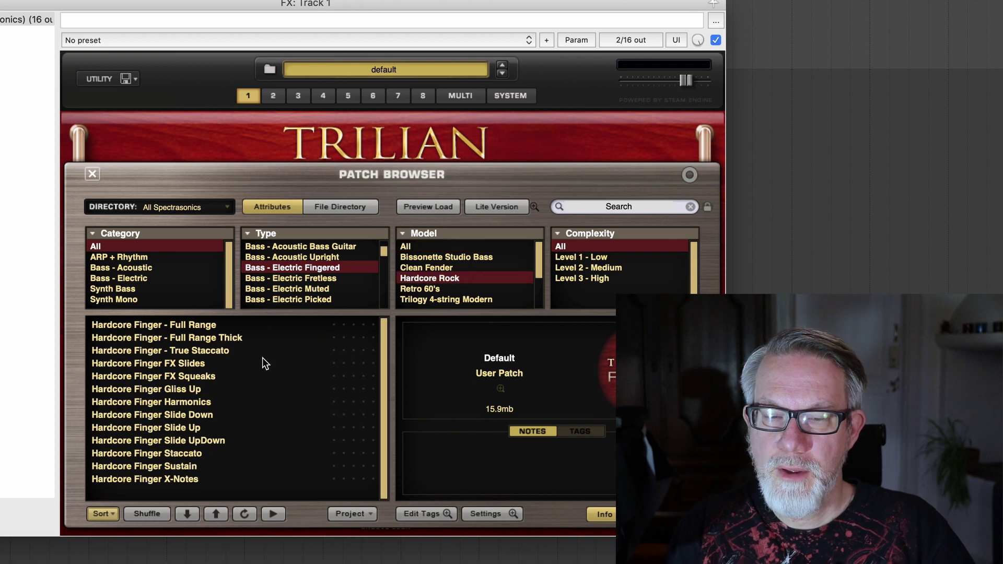
click(227, 336)
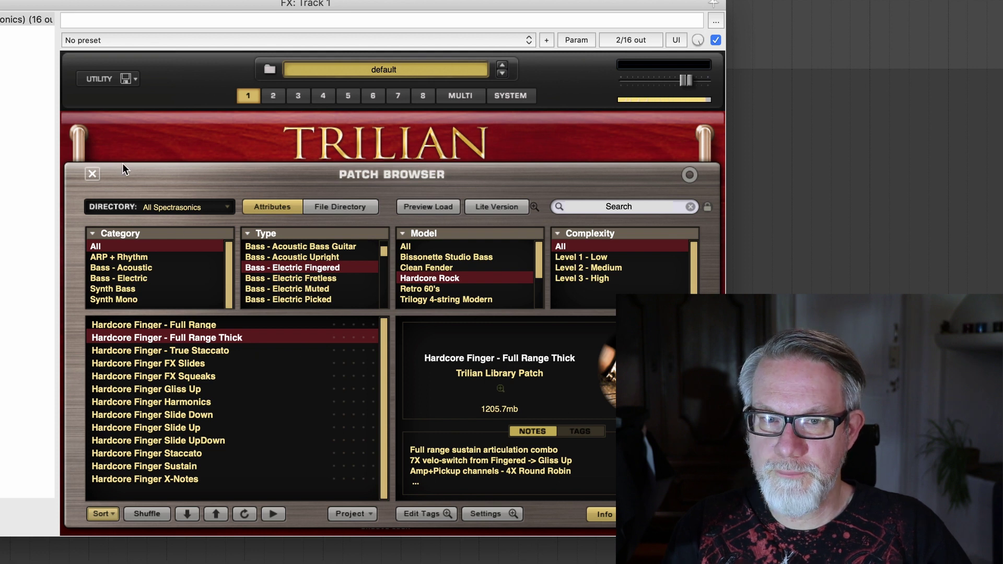
click(93, 174)
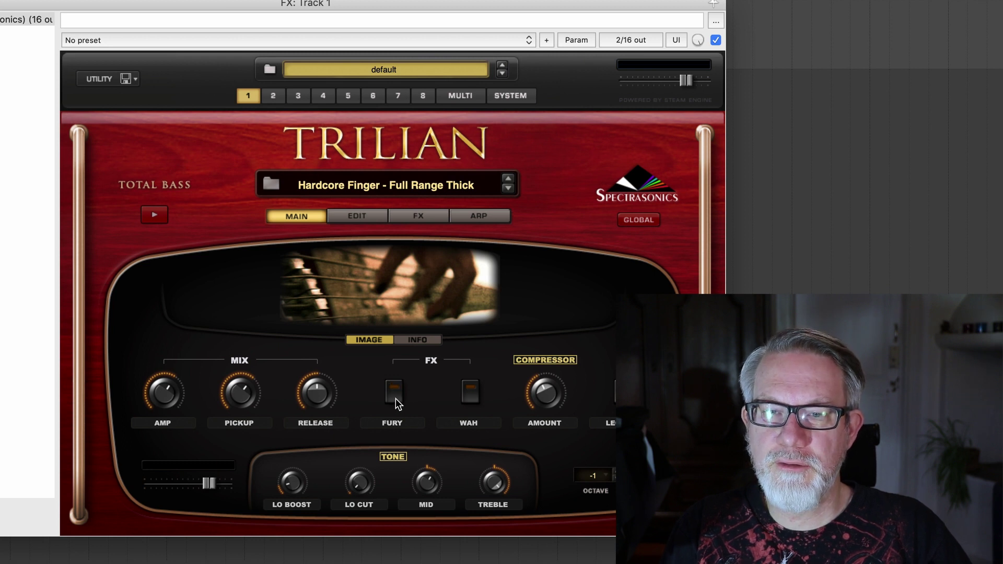
Step: Bypass Modern Comp and Parametric EQ2 in Trilian's common effects rack and audition the bass item
click(373, 219)
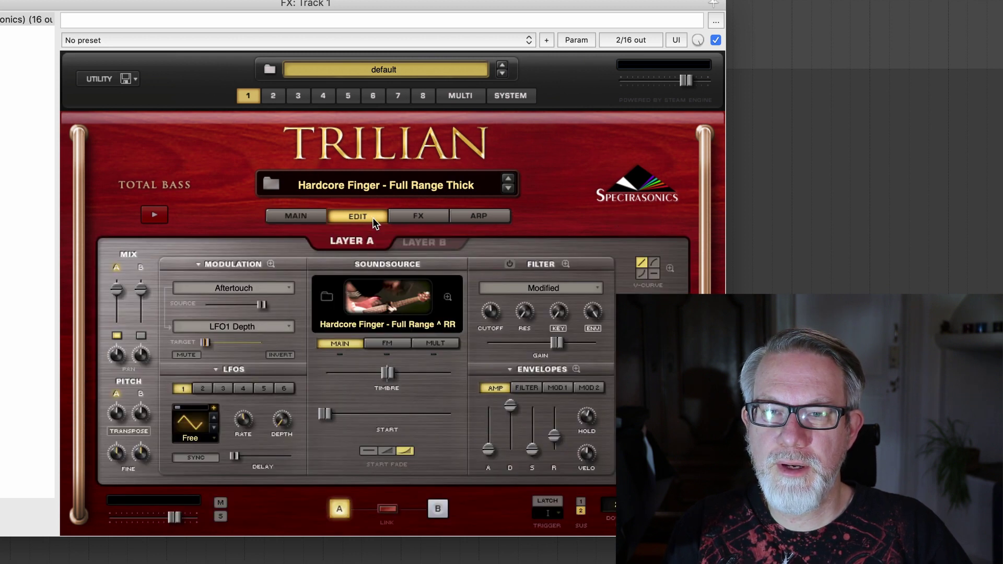
click(410, 219)
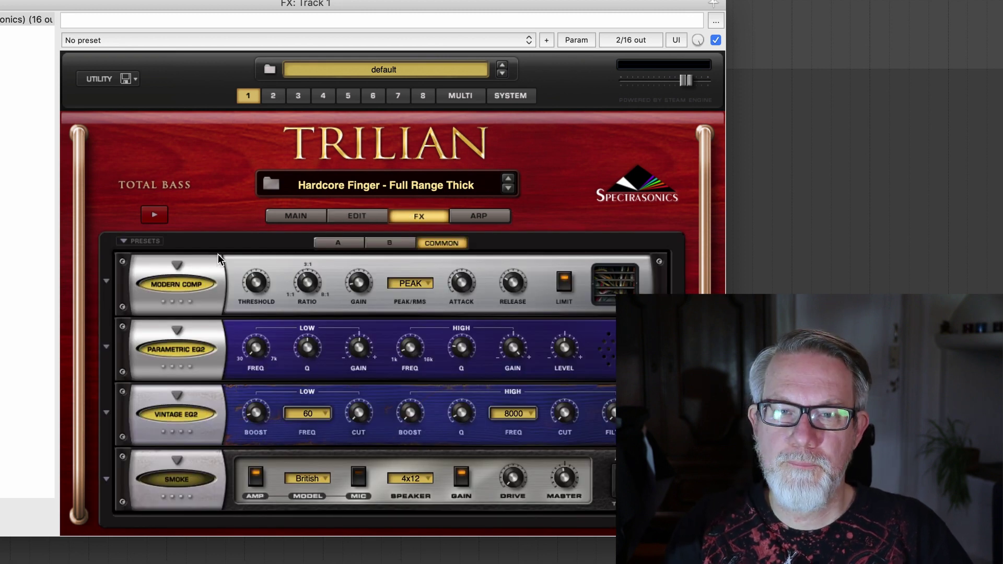
click(180, 280)
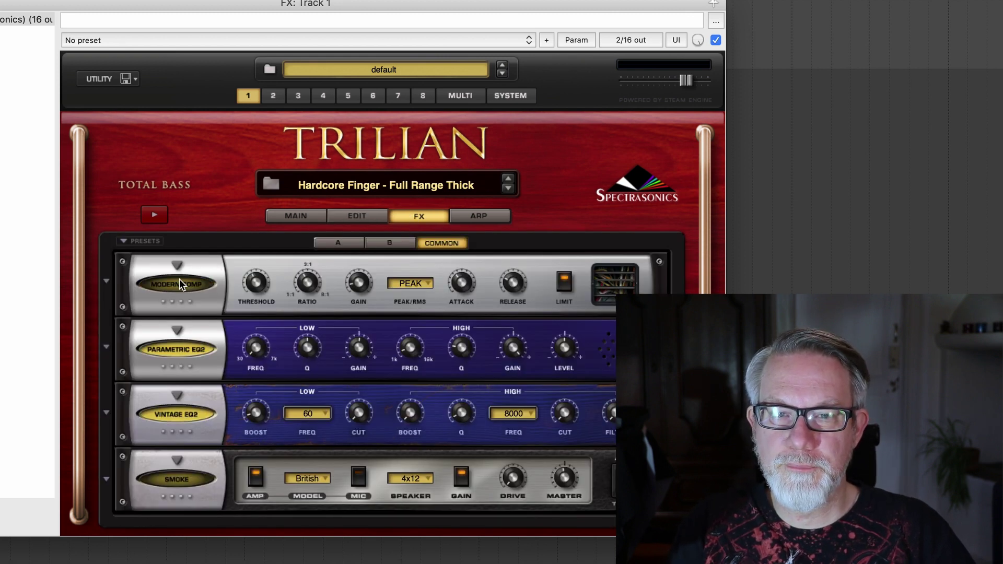
click(180, 348)
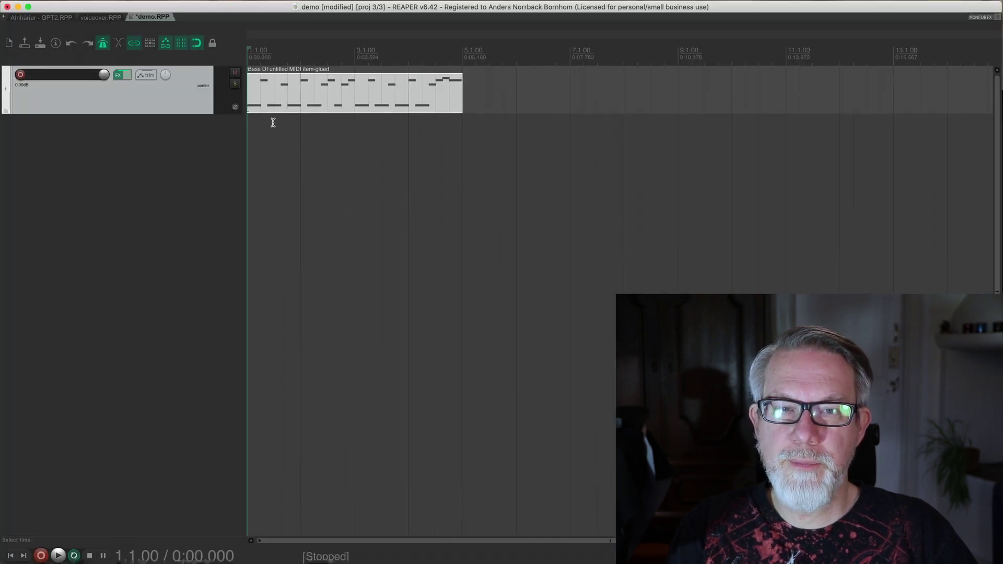
key(space)
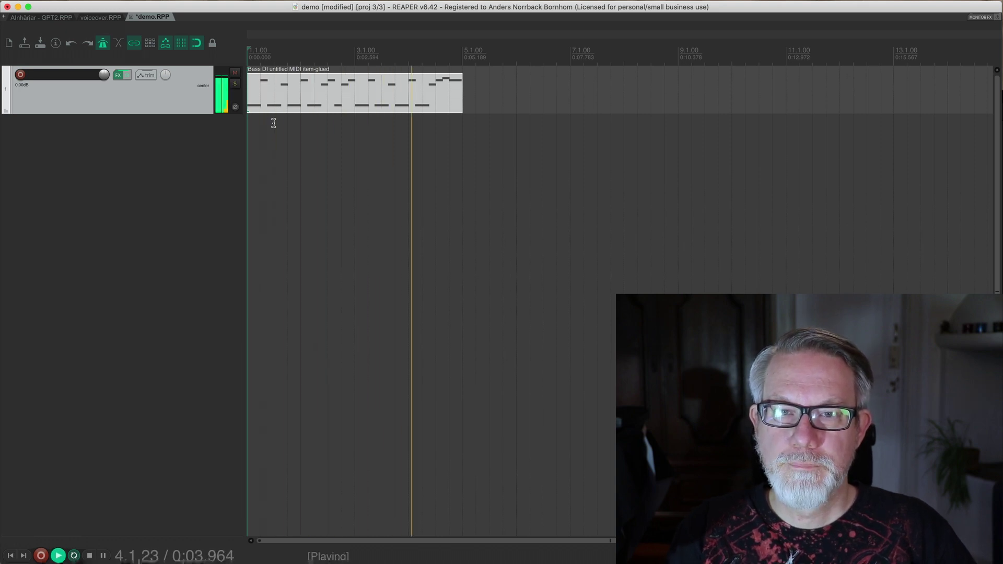
key(space)
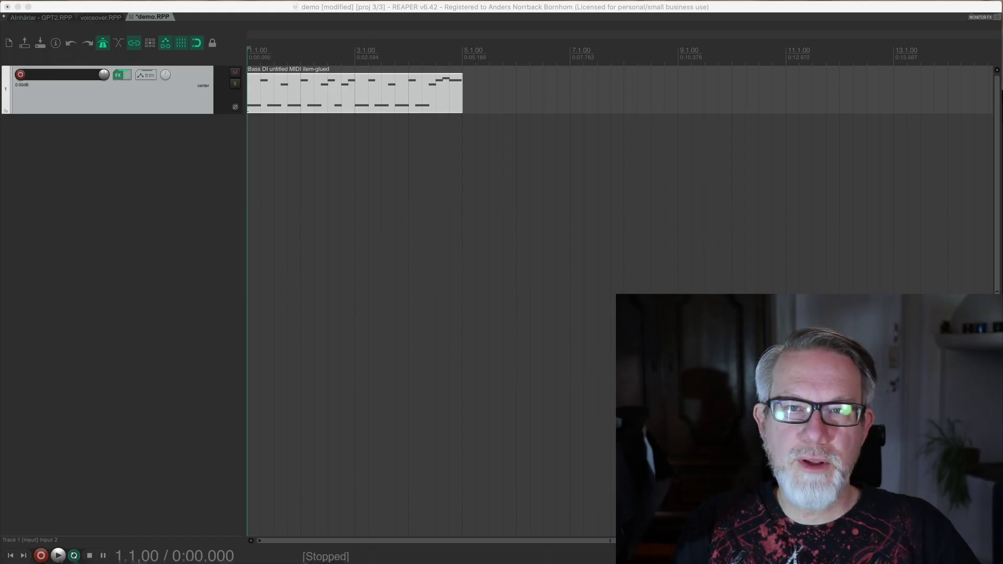
Step: Turn off the master send in track 1's routing and play the item to check its output
drag(168, 286, 414, 239)
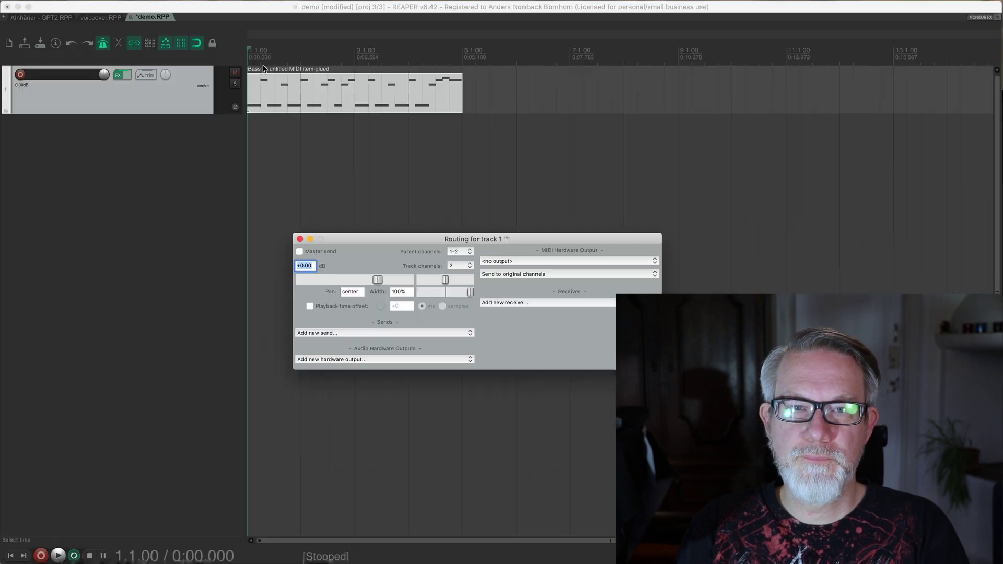
key(space)
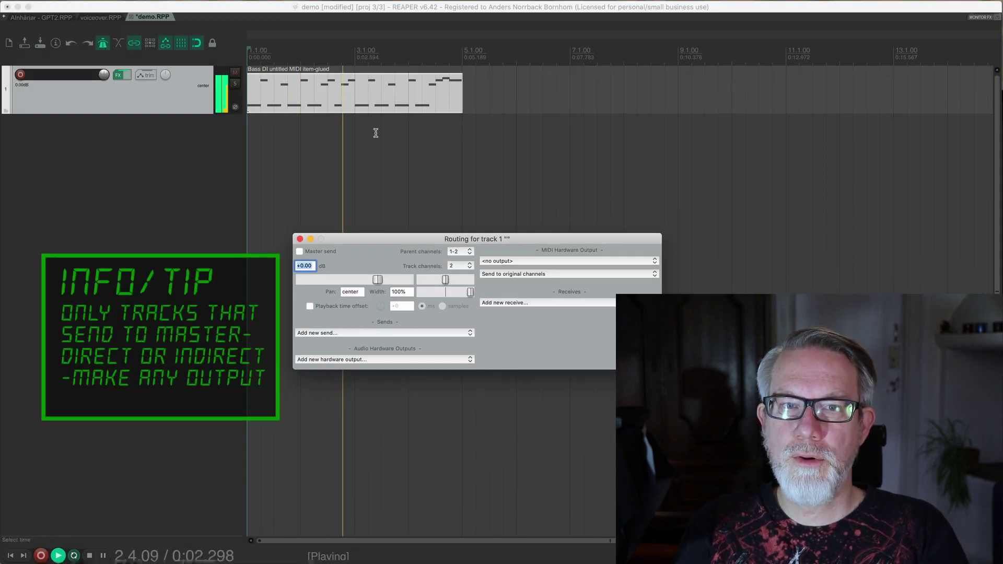
key(space)
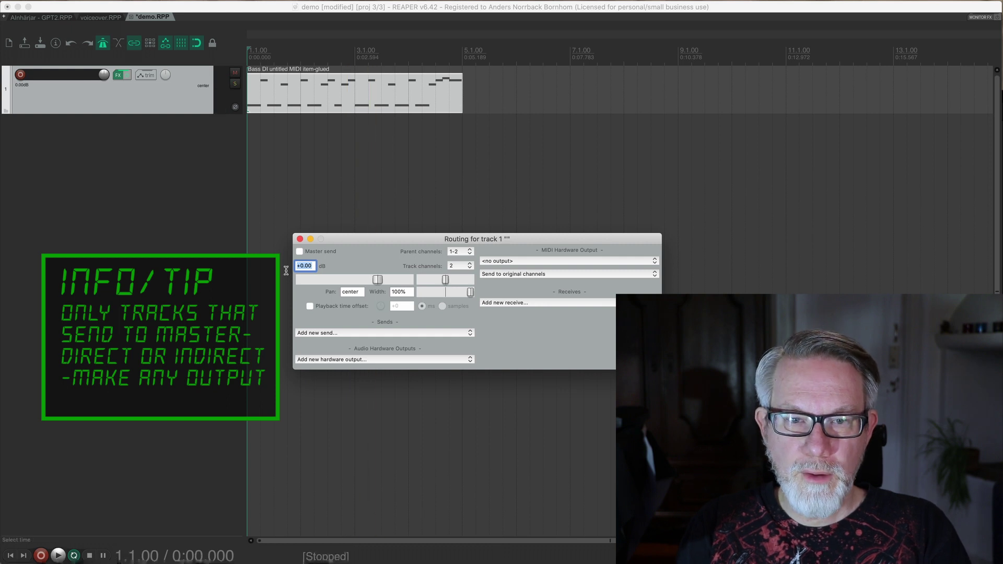
click(300, 239)
Step: Add three empty tracks below track 1
double_click(139, 150)
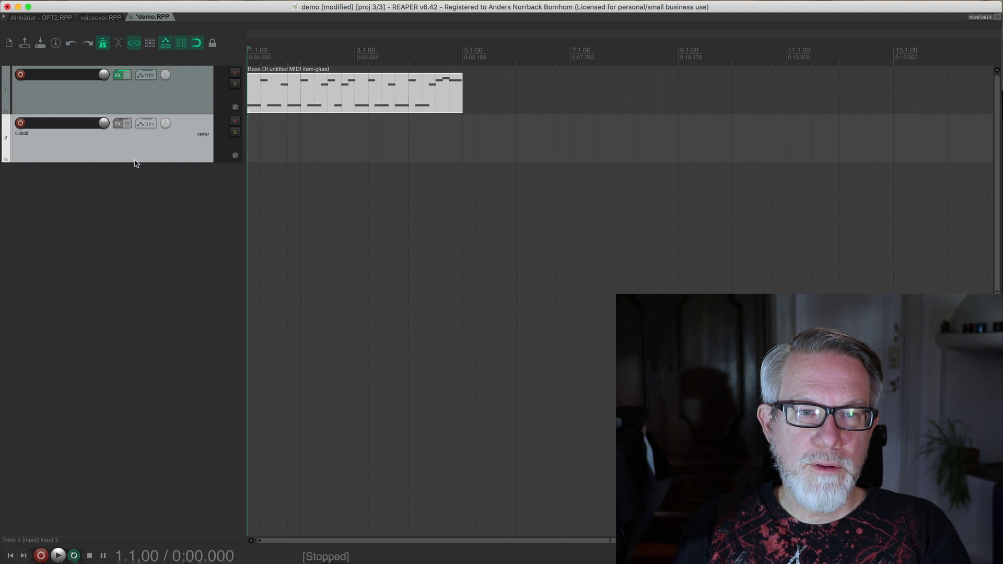
double_click(130, 179)
double_click(128, 221)
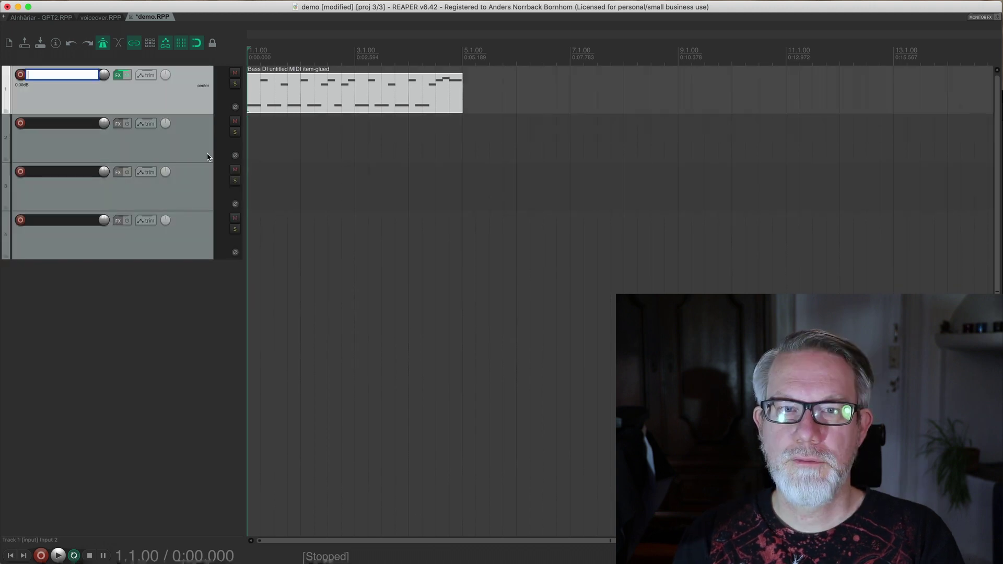
Step: Name the first track Bass DI and the second track Bottom
text(Bass DI)
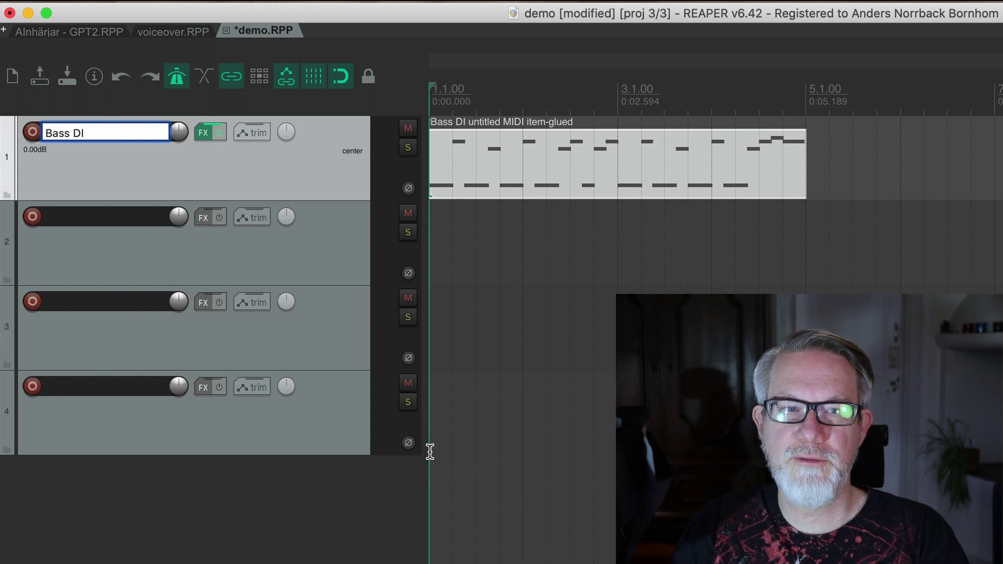
click(58, 212)
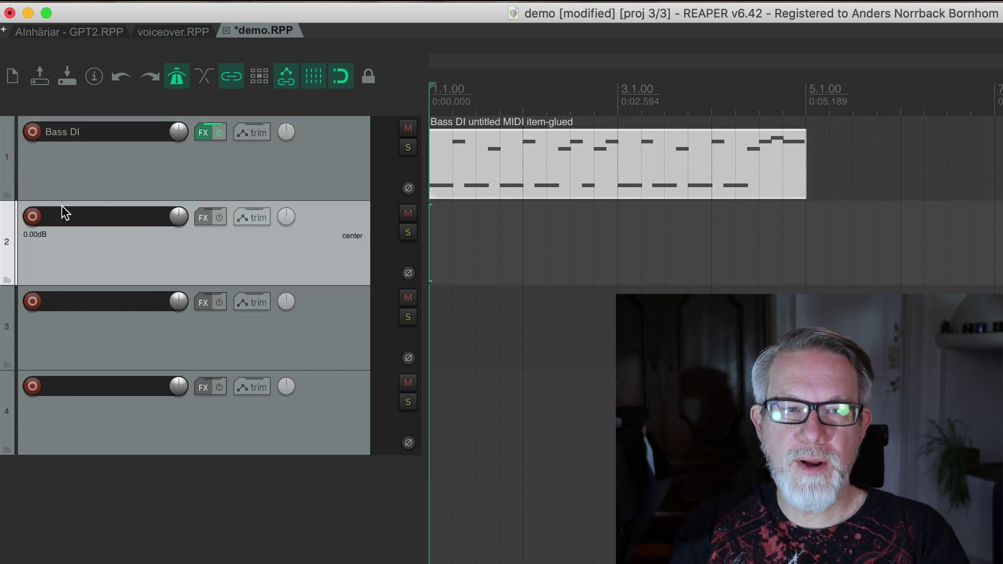
double_click(66, 211)
text(Bo)
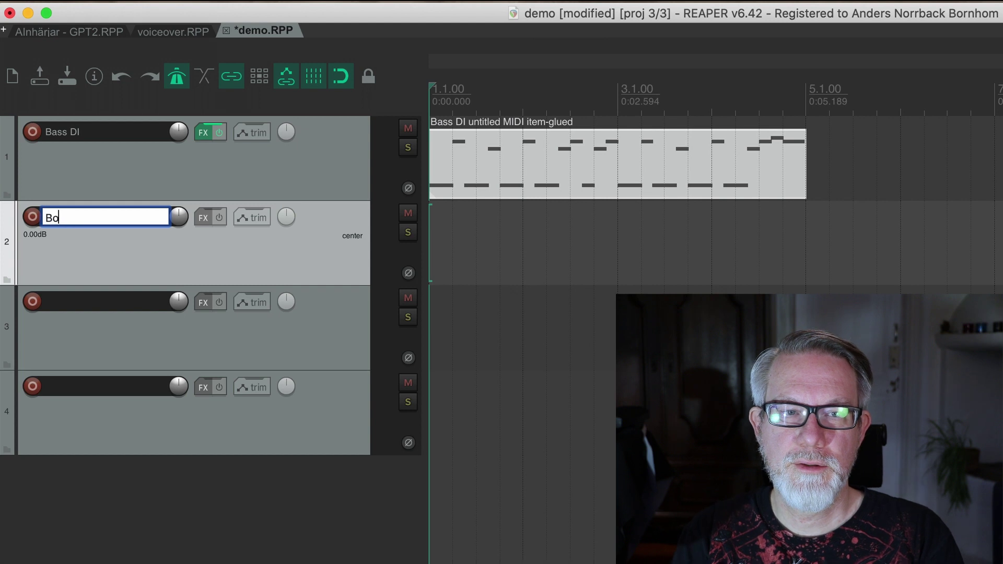
text(ttom)
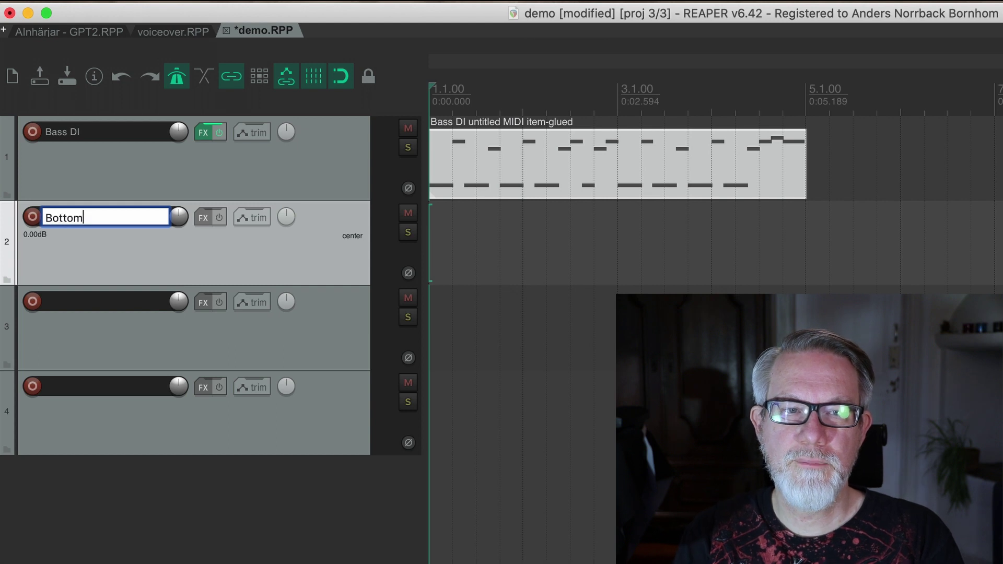
Step: Name the third track Bass grit and the fourth track Bass dist
click(65, 303)
double_click(73, 296)
text(Bas)
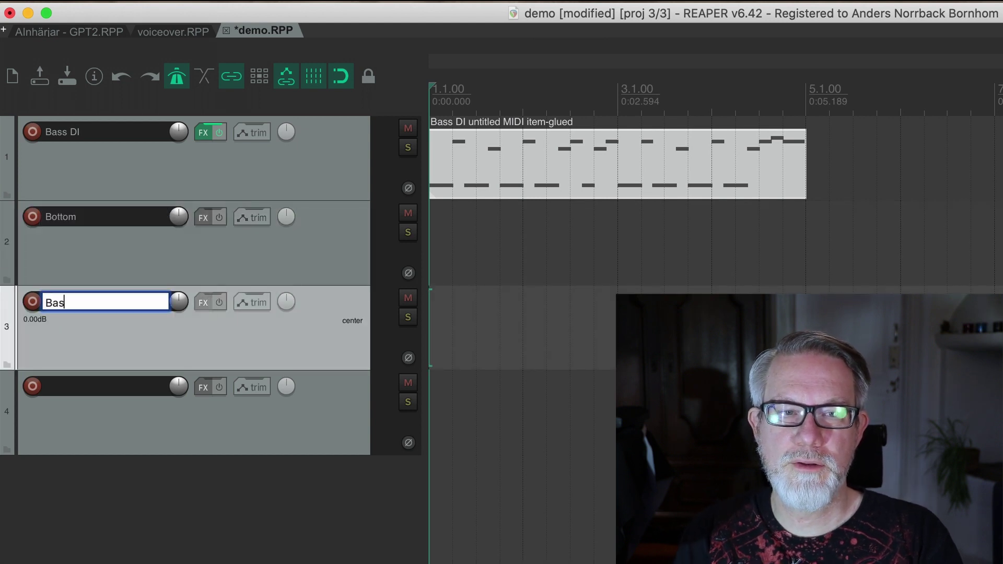
text(s grit)
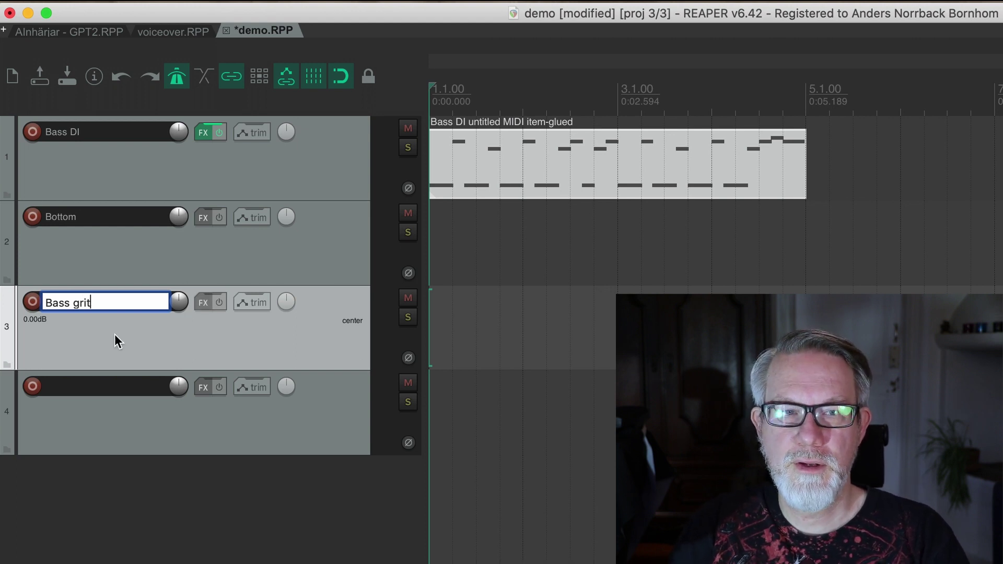
double_click(104, 387)
text(Ba)
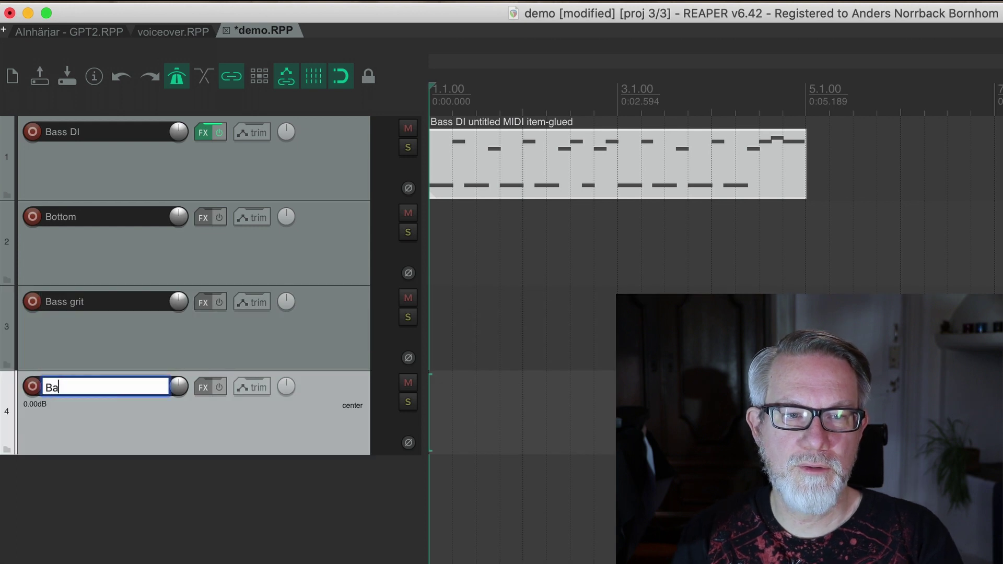
text(ss dist)
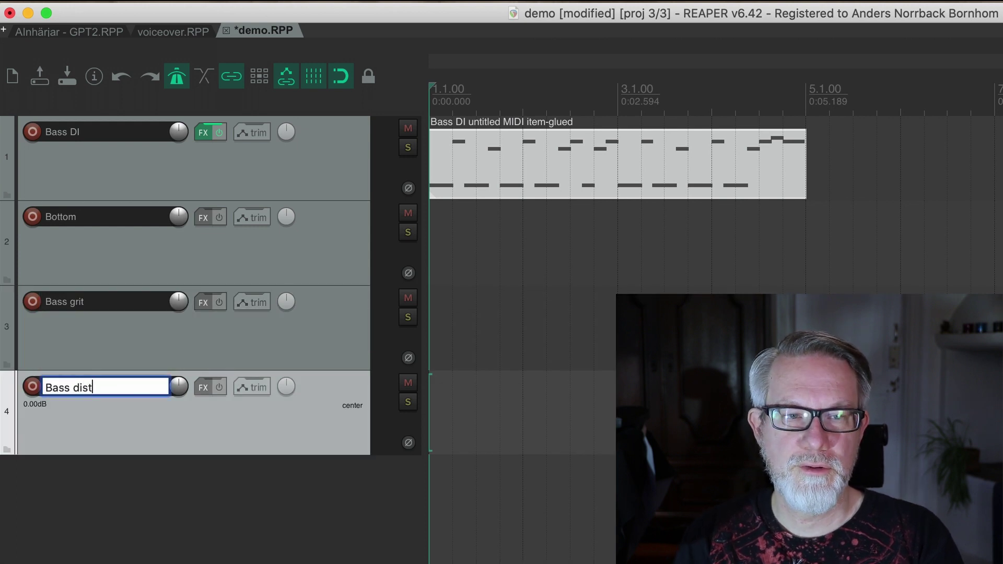
click(86, 522)
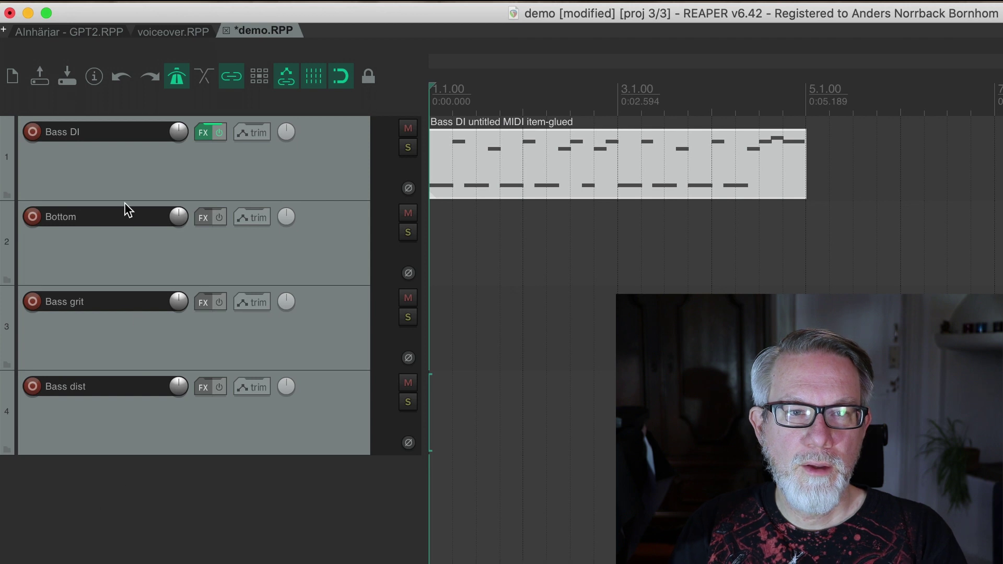
Step: Add a new track below Bass dist and name it Bass
double_click(144, 481)
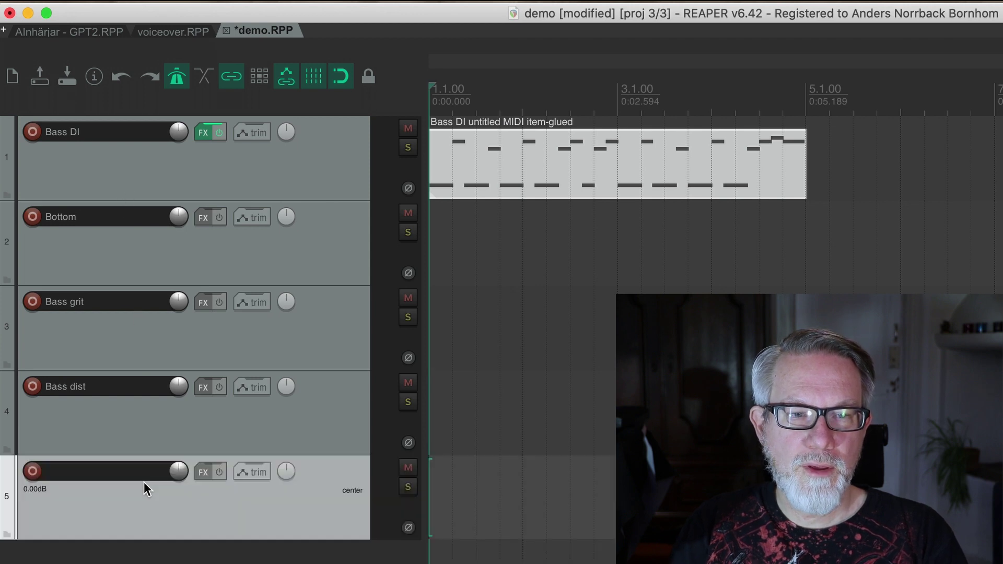
double_click(106, 472)
text(Bass)
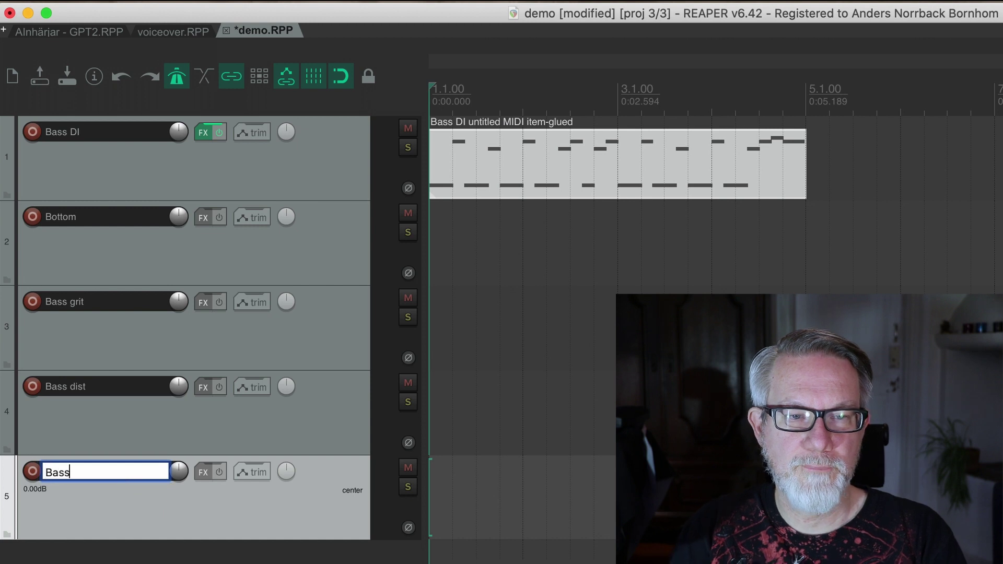
key(Return)
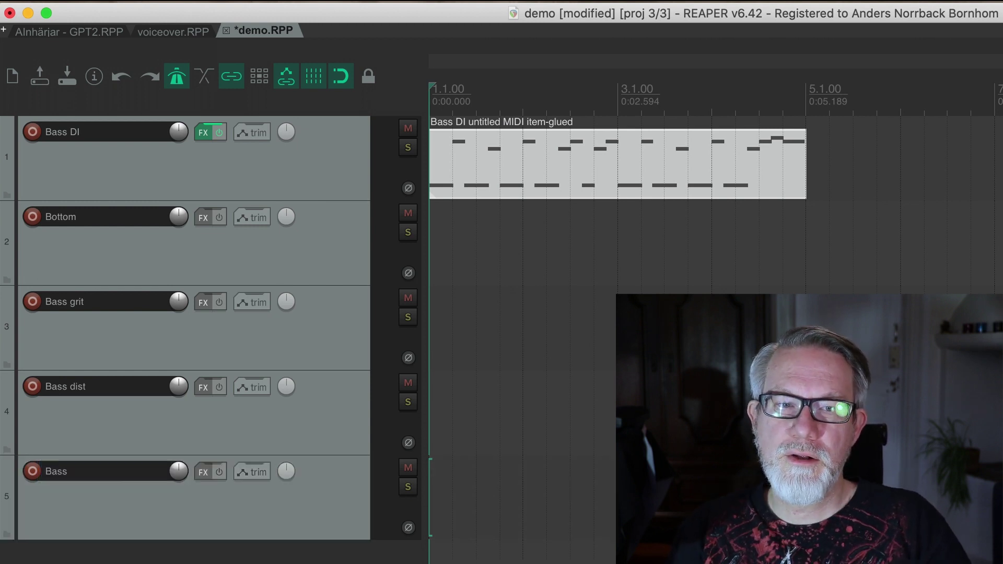
Step: Make Bass the top folder track and nest Bass dist, Bass grit, Bottom and Bass DI inside it in that order
click(91, 431)
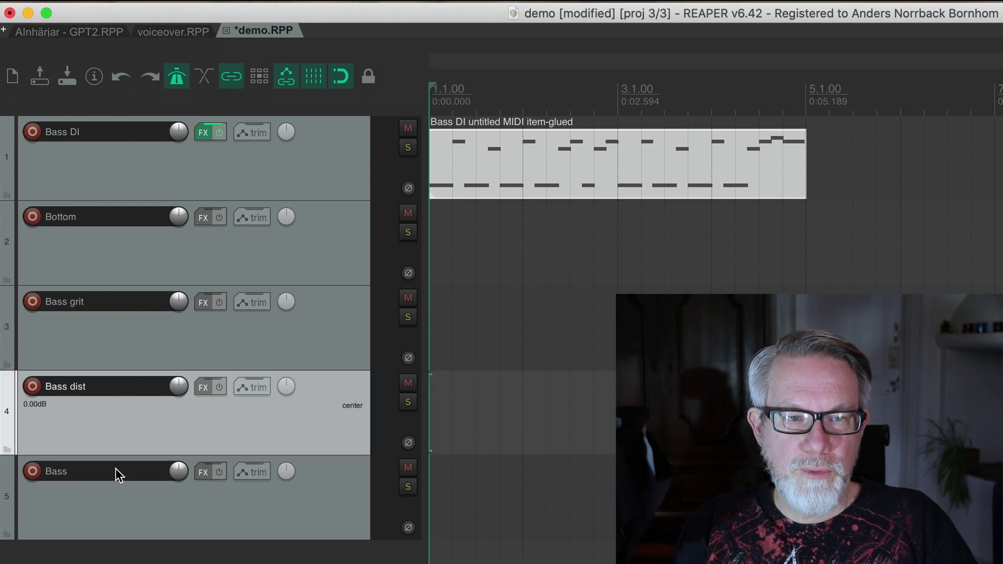
drag(156, 551, 139, 522)
click(95, 327)
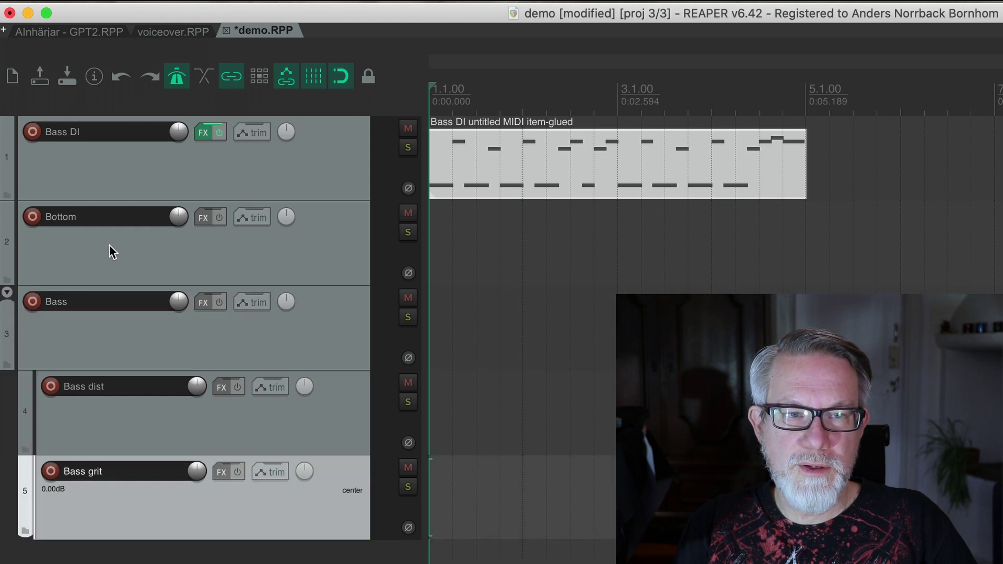
drag(109, 246, 174, 537)
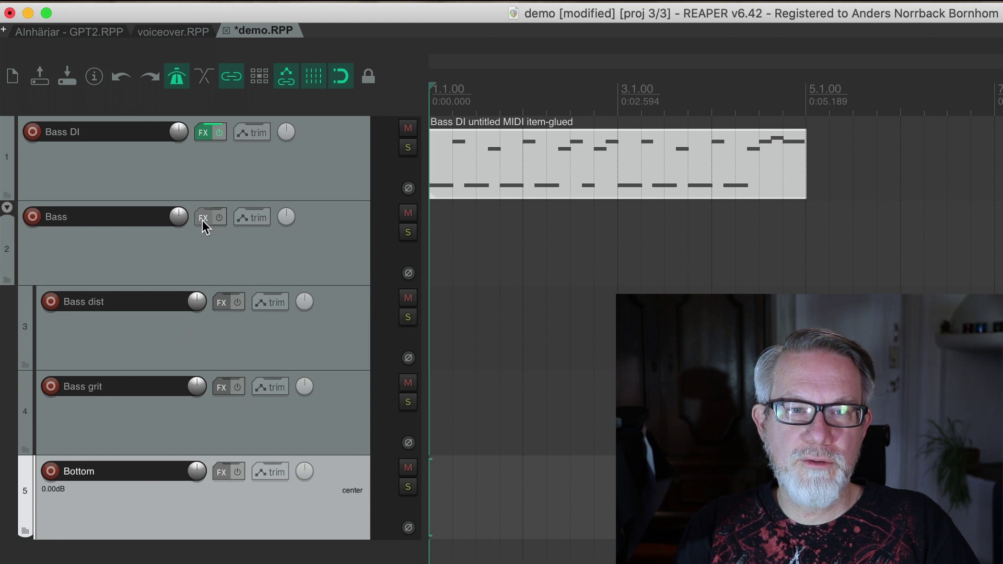
click(112, 251)
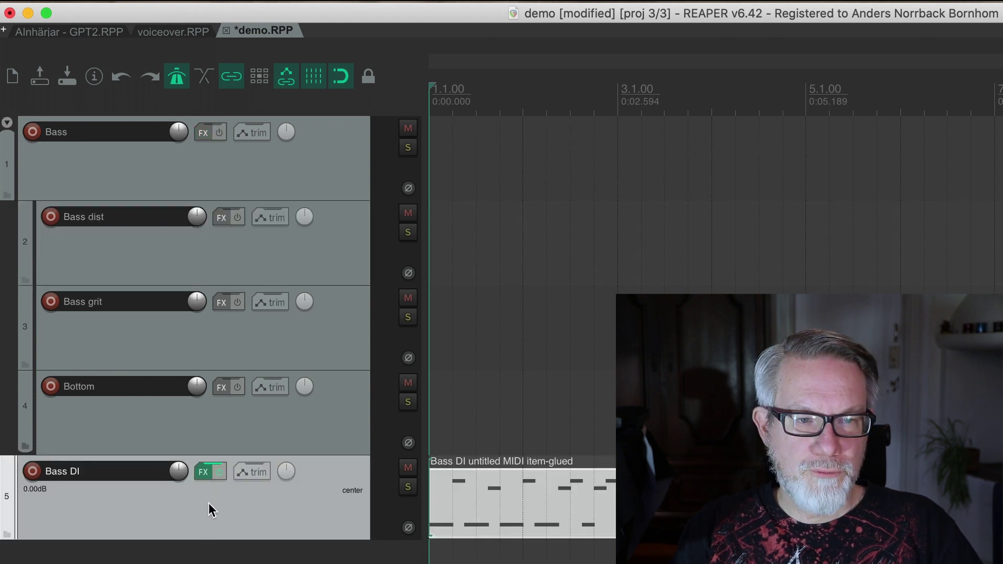
drag(209, 503, 215, 447)
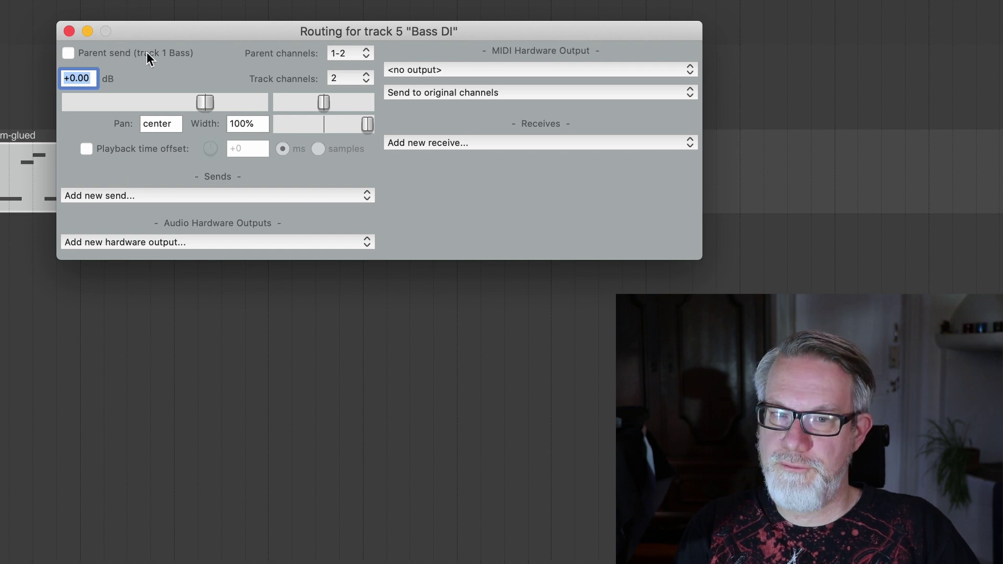
Step: Add sends from the Bass DI track to Bottom, Bass grit and Bass dist in its routing, then close the routing window
click(136, 198)
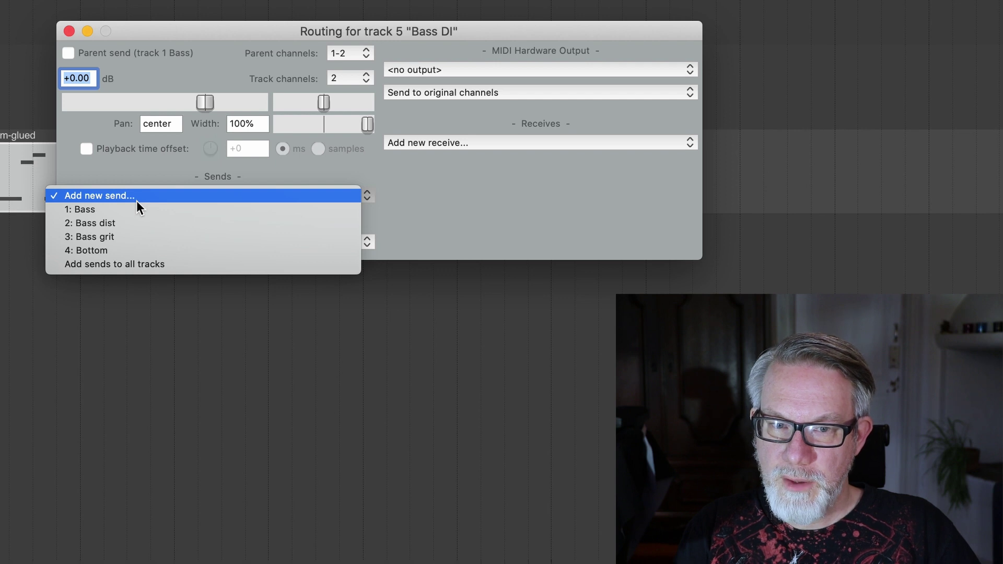
click(148, 250)
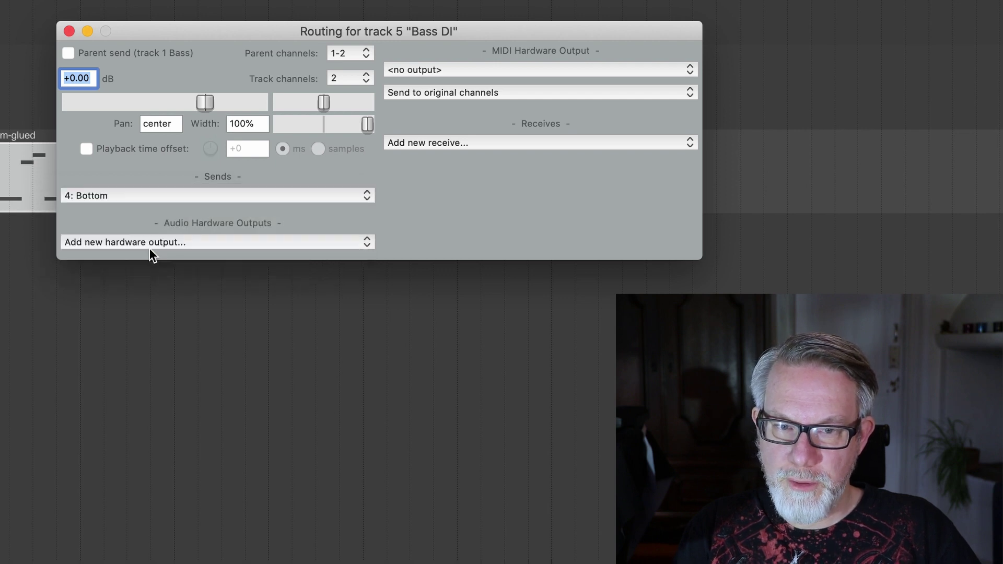
click(152, 195)
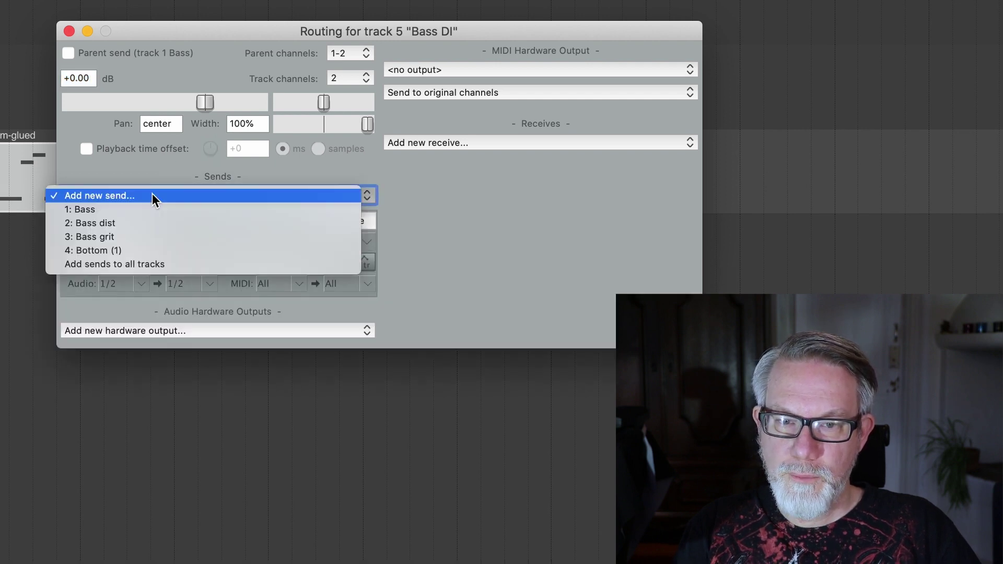
click(158, 238)
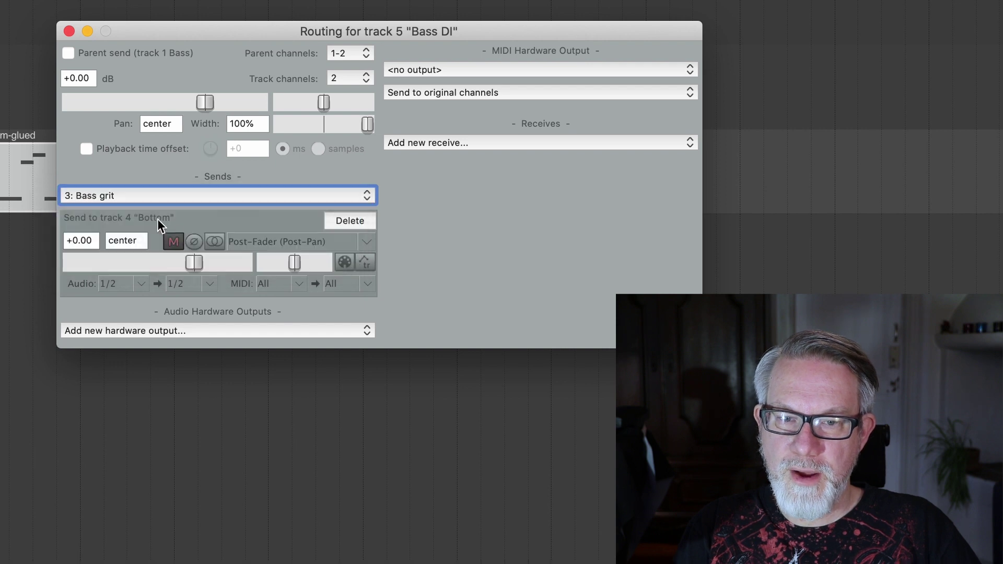
click(133, 196)
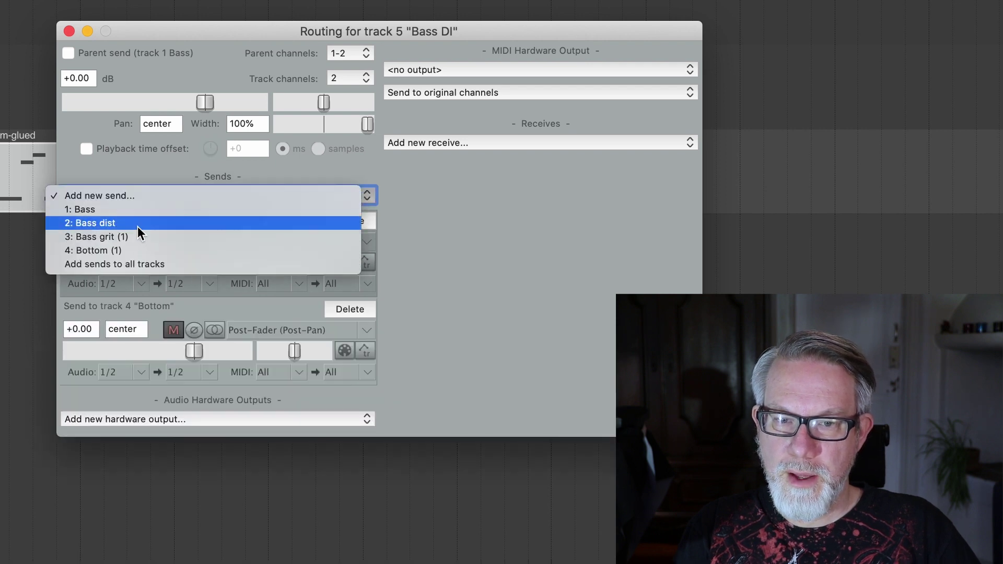
click(137, 225)
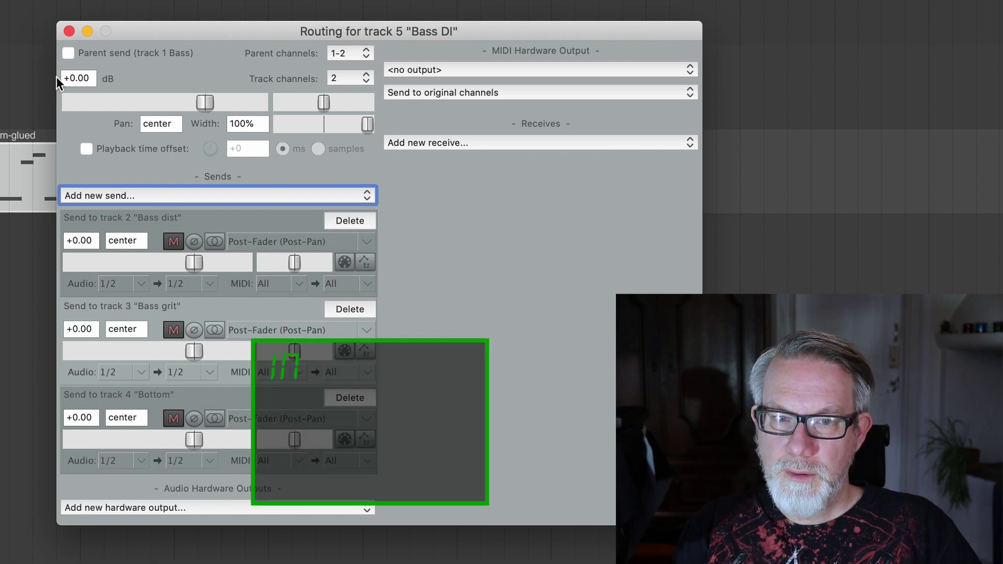
click(69, 31)
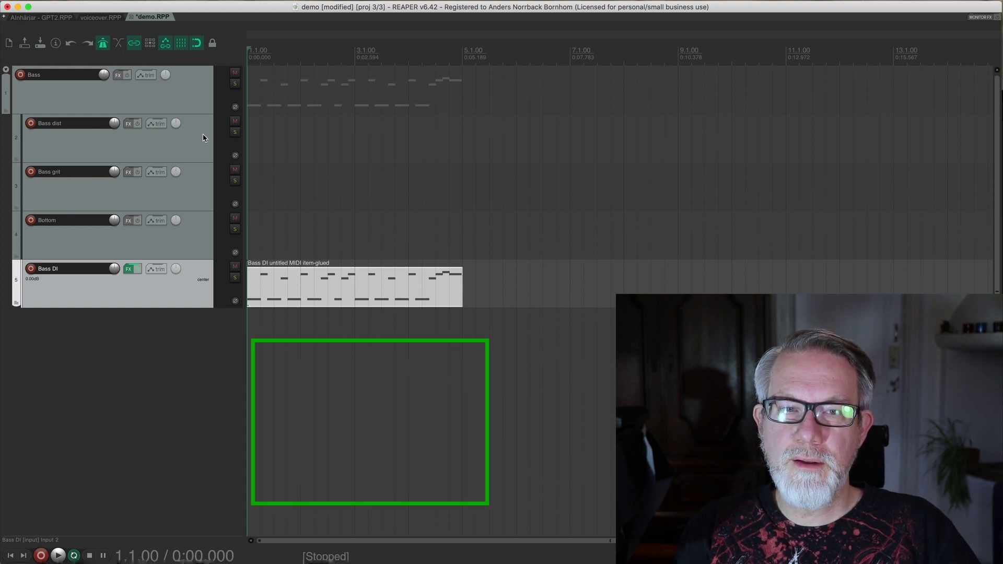
Step: Add the ReaEQ effect to the Bottom track
click(159, 98)
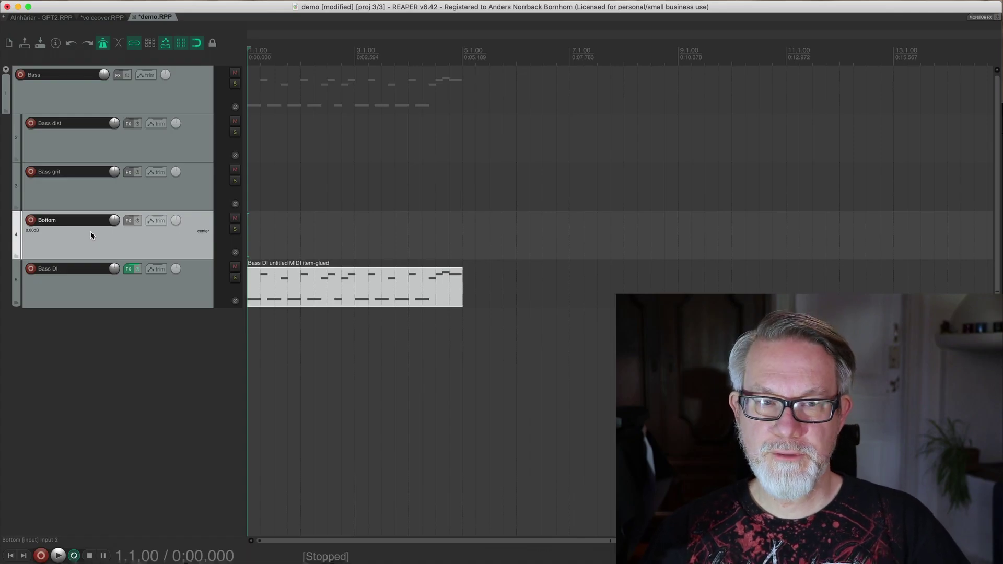
click(128, 221)
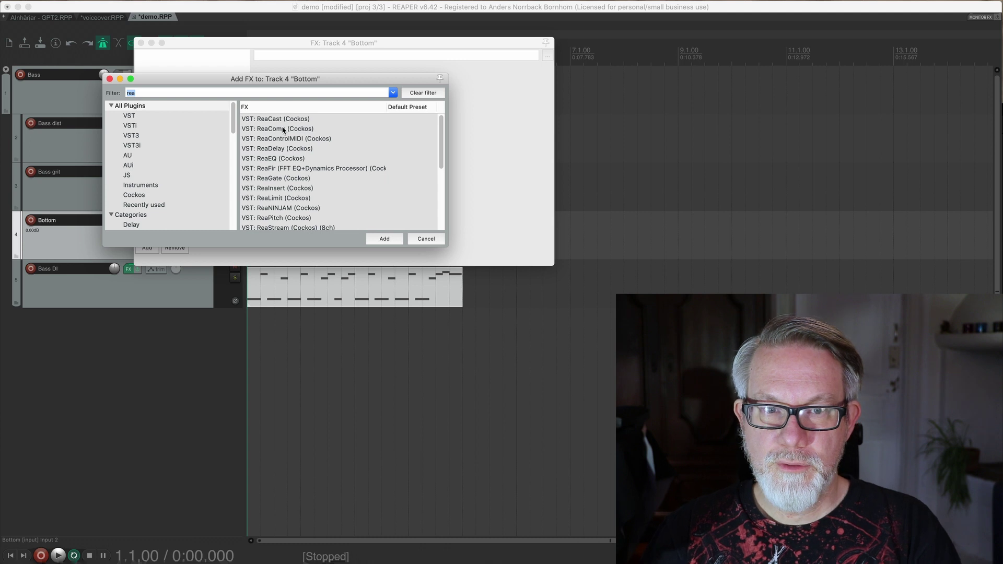
double_click(280, 158)
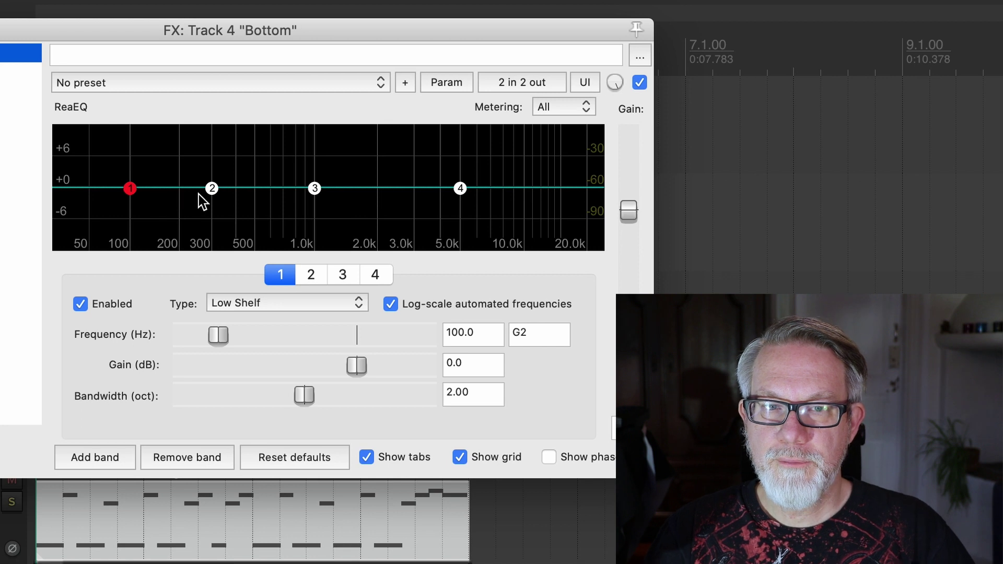
Step: Make EQ band 2 on Bottom a Low Pass filter at about 222 Hz with a bandwidth of about 1.67 octaves
click(211, 188)
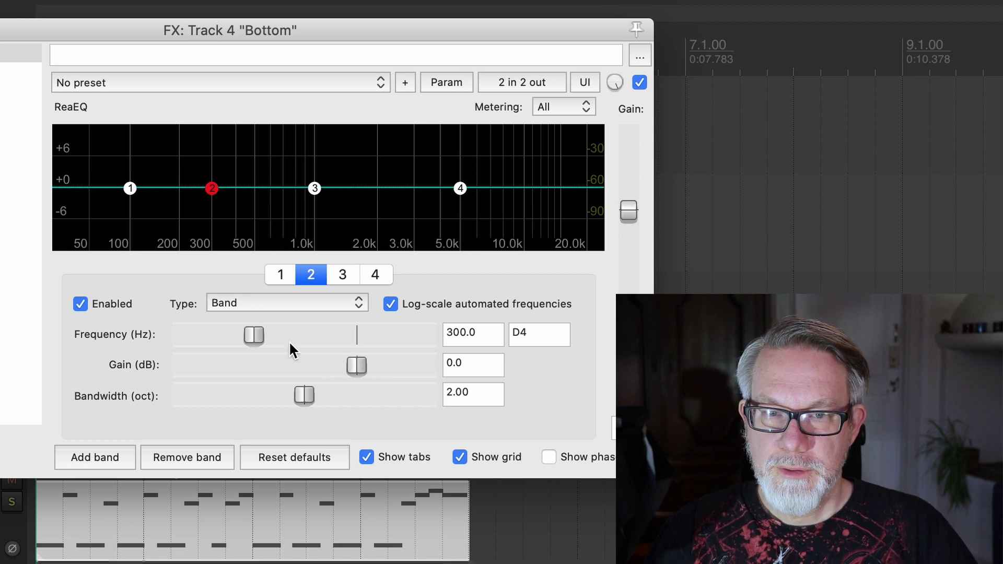
click(321, 302)
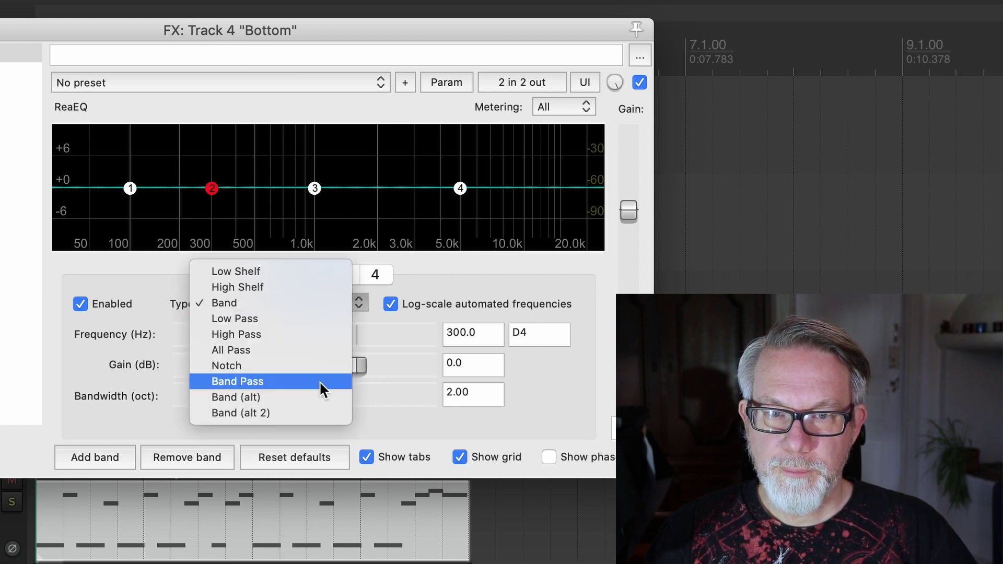
click(304, 322)
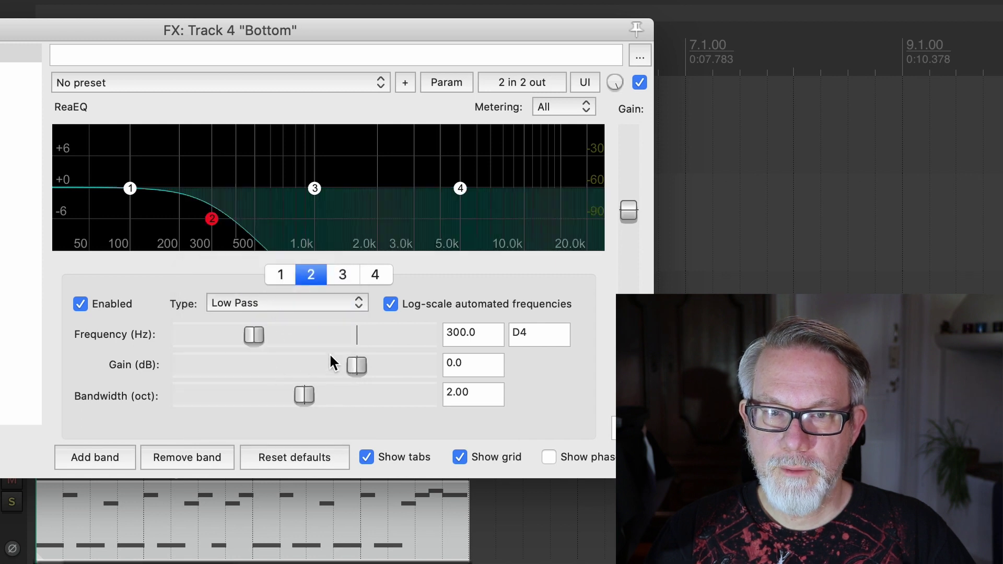
drag(258, 328, 248, 332)
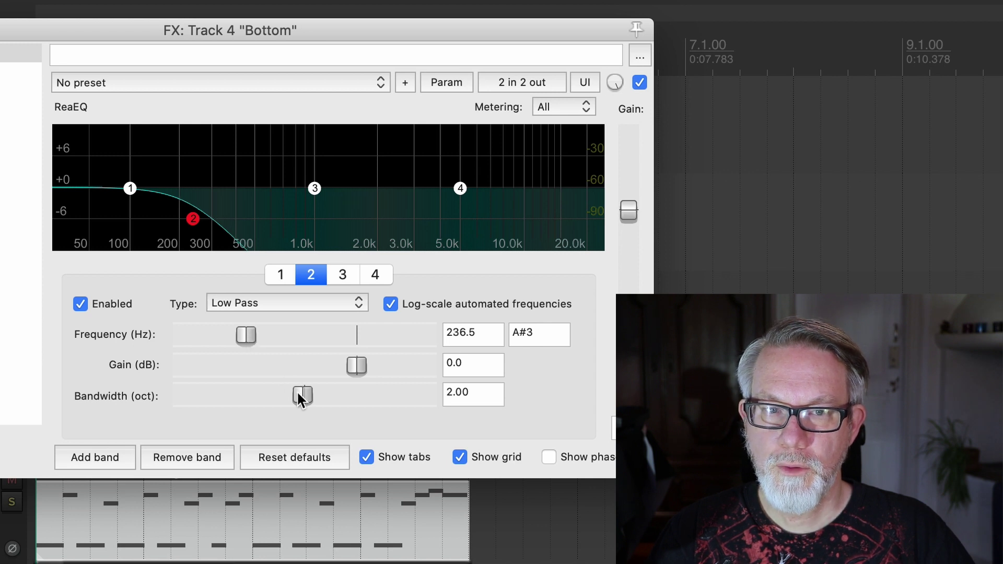
drag(298, 393, 276, 393)
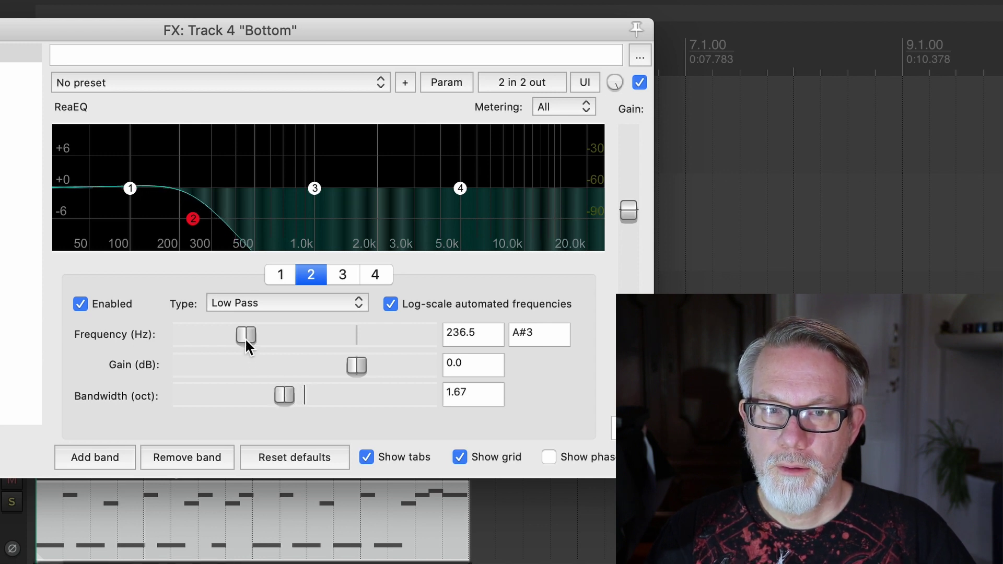
drag(246, 338, 243, 337)
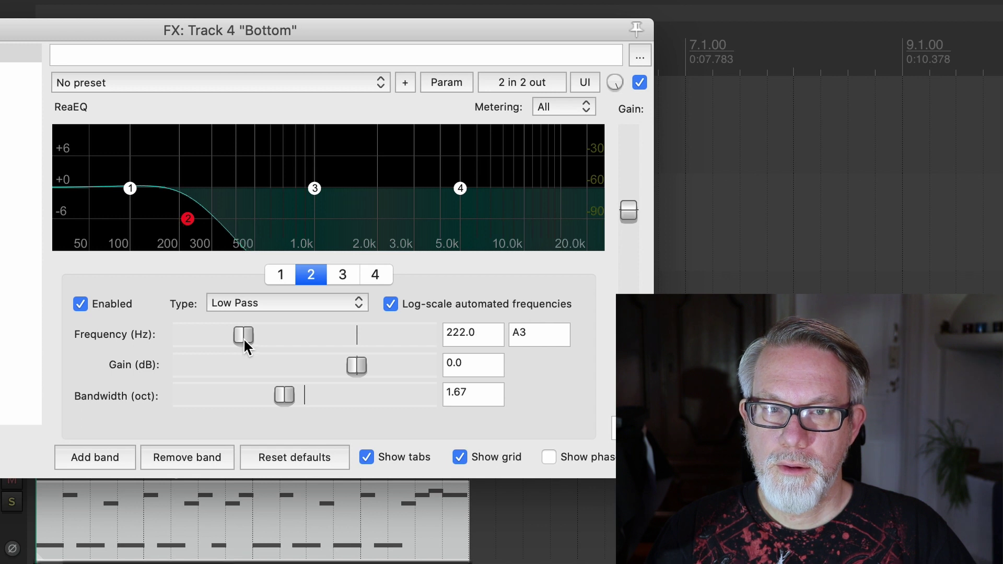
Step: Make EQ band 1 on Bottom a High Pass filter at about 46.7 Hz and close the effect window
click(130, 188)
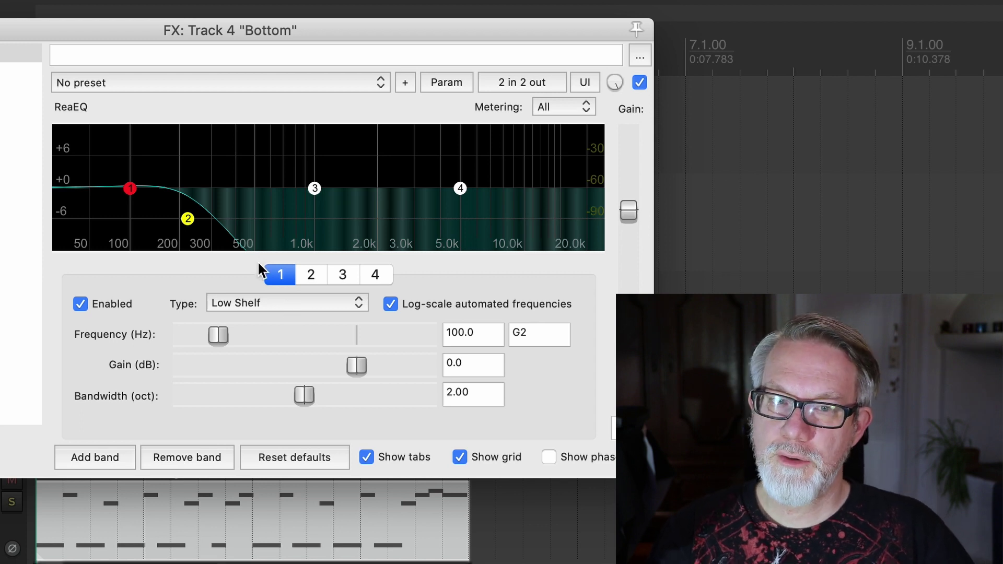
click(290, 303)
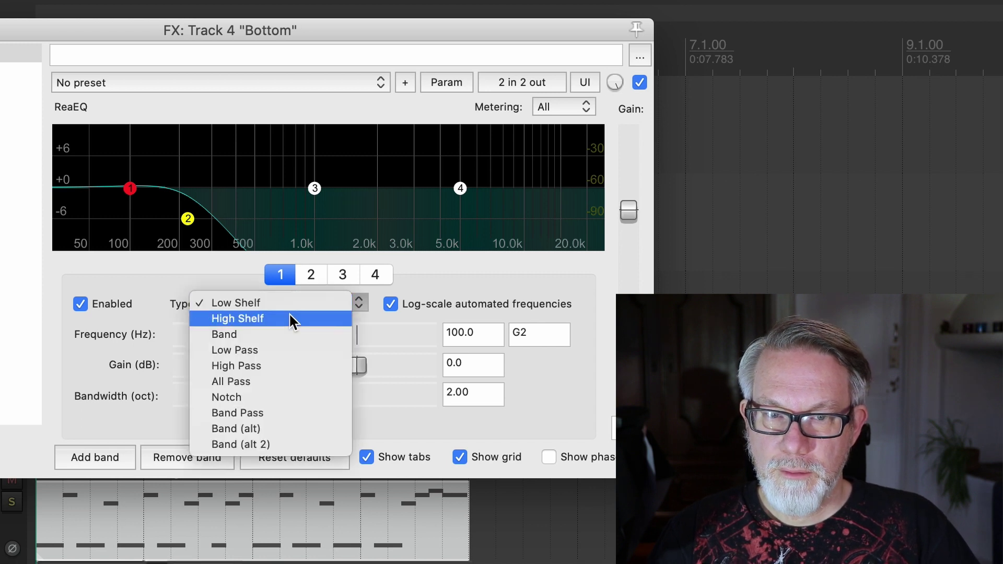
click(290, 365)
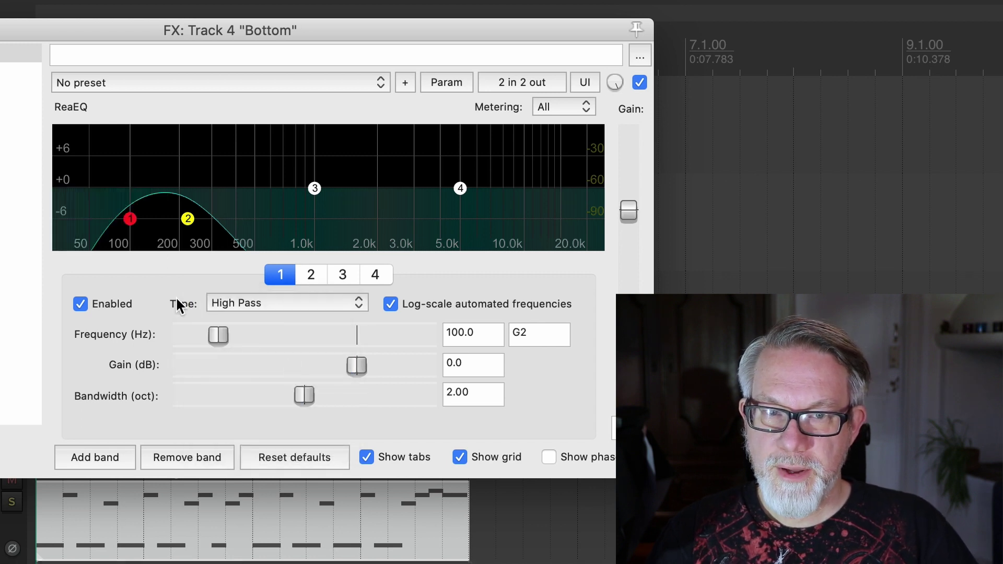
drag(121, 213, 86, 210)
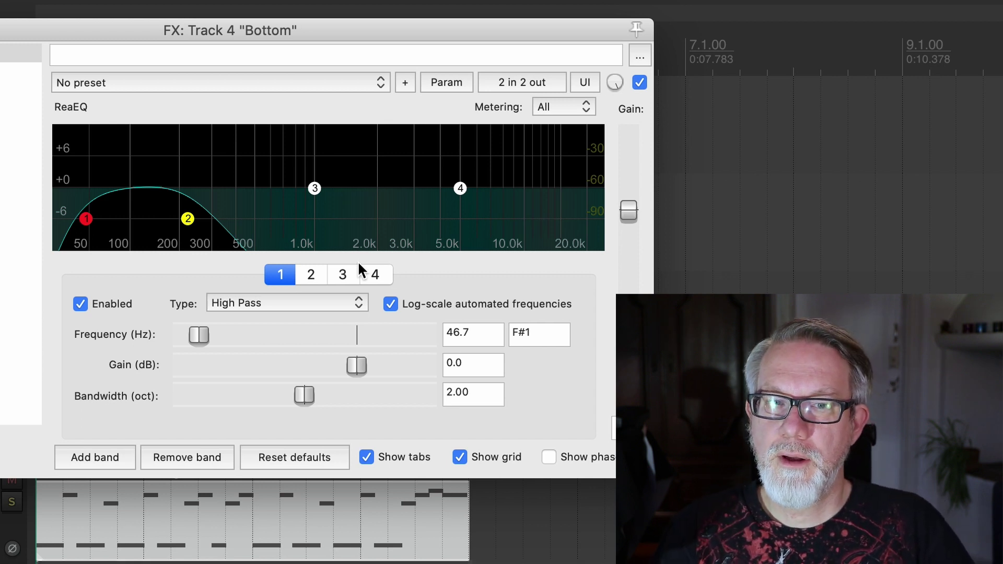
key(Escape)
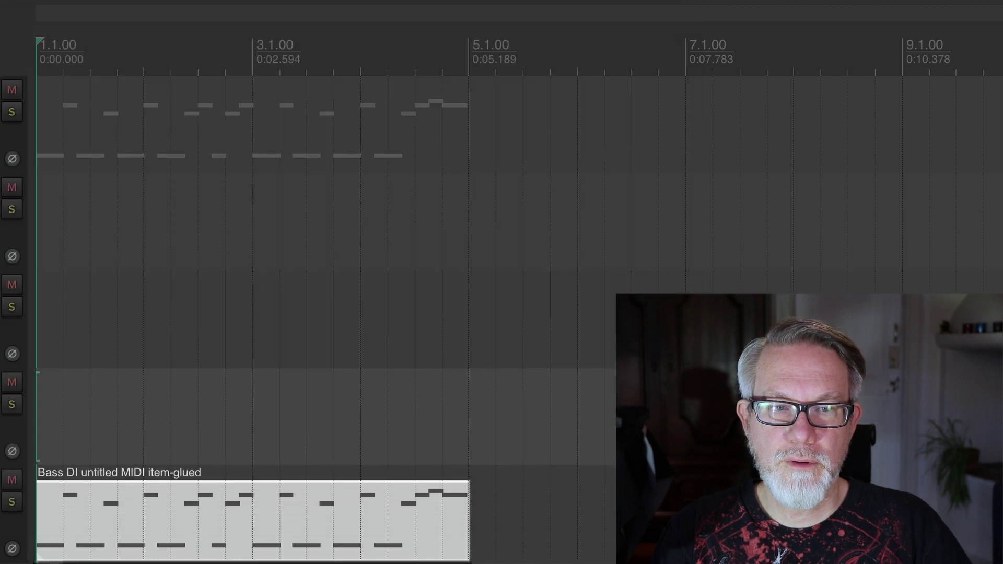
Step: Solo the Bottom track and play the project to hear the filtered low end
click(234, 230)
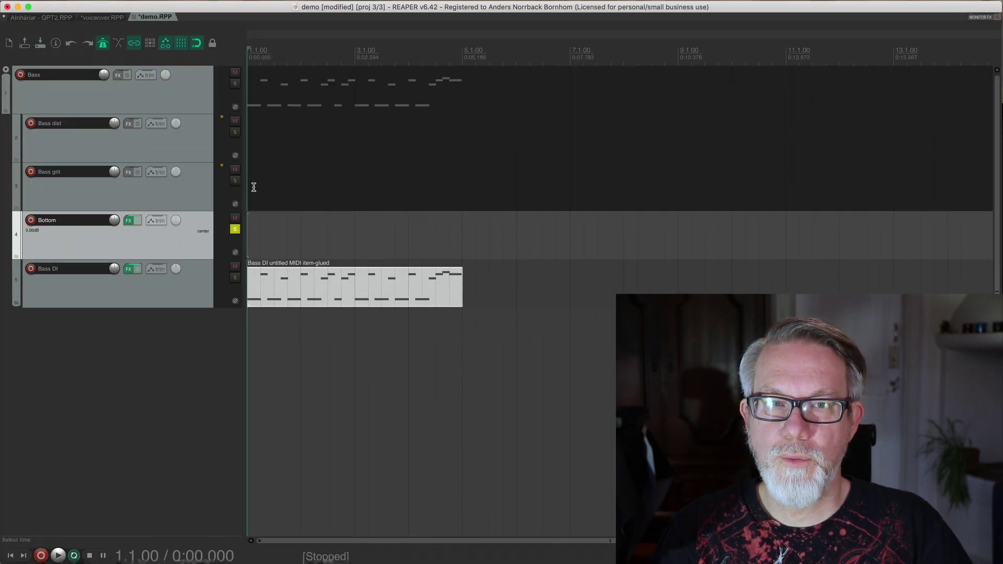
key(space)
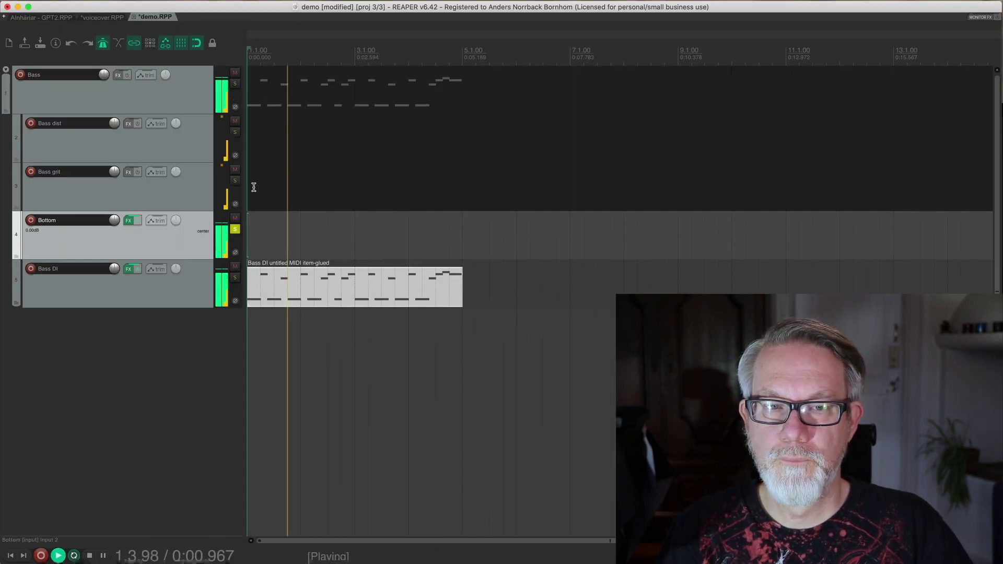
key(space)
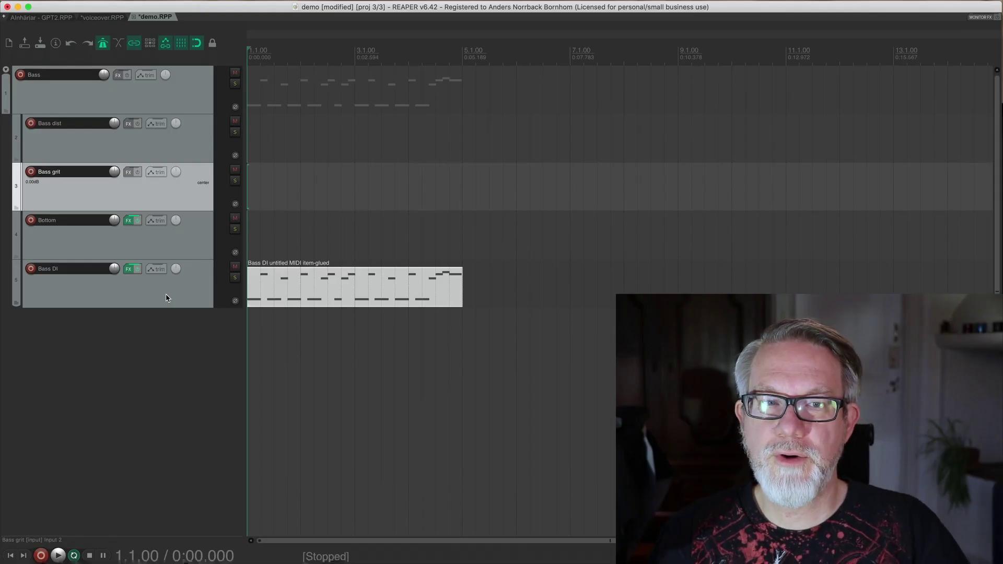
Step: Add ReaEQ to the Bass grit track and make band 1 a High Pass at about 488 Hz with a bandwidth of about 1.65 octaves
click(126, 172)
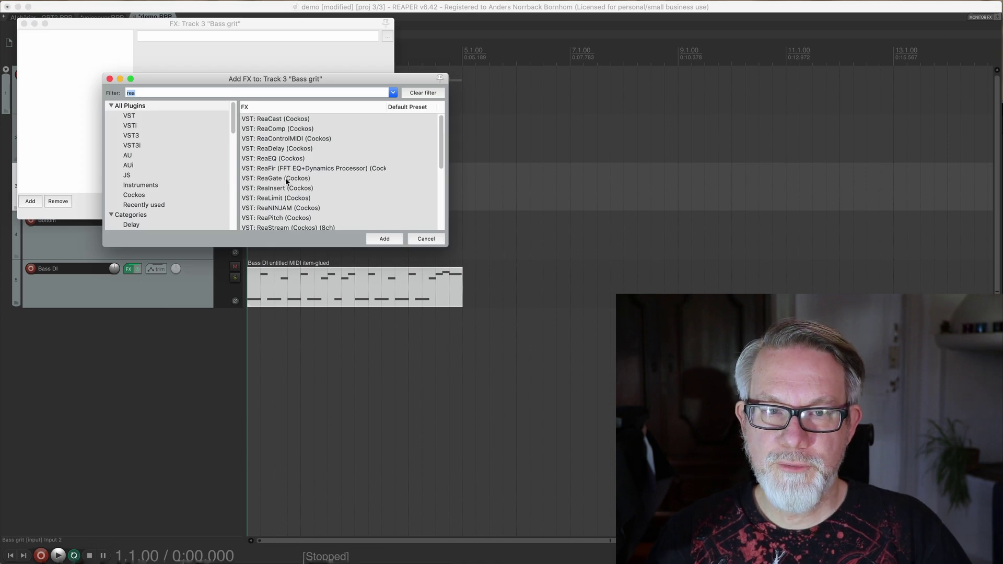
double_click(281, 159)
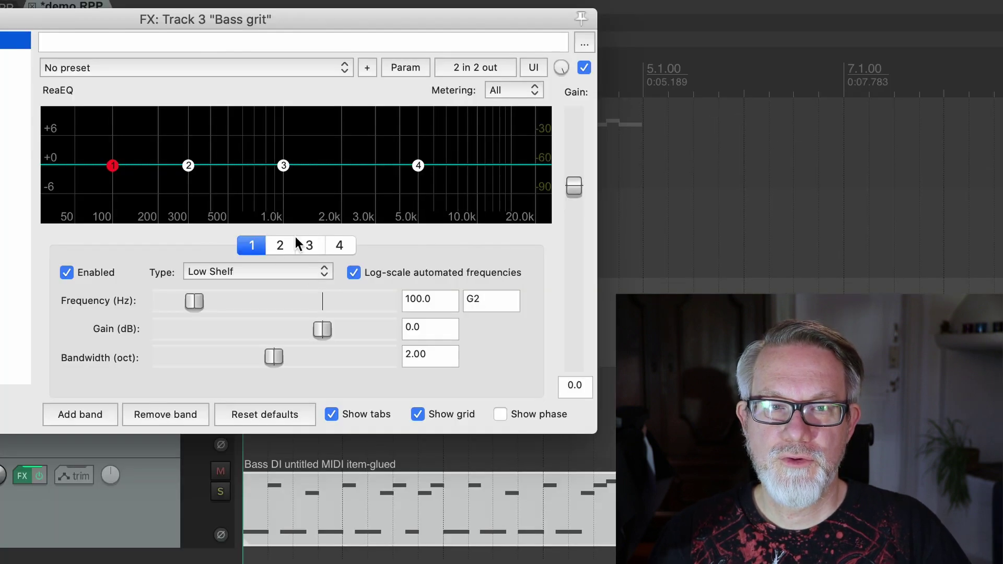
click(208, 272)
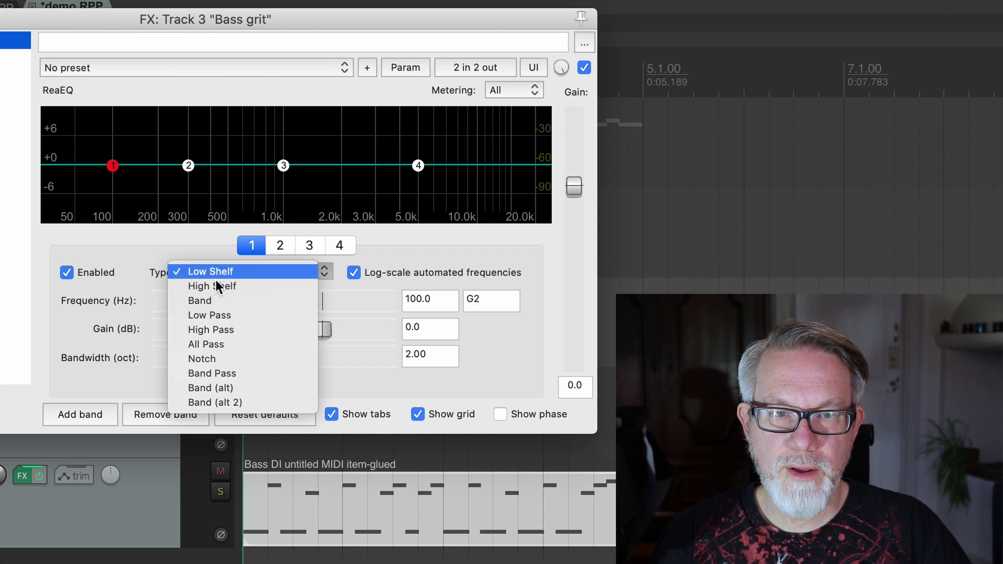
click(246, 333)
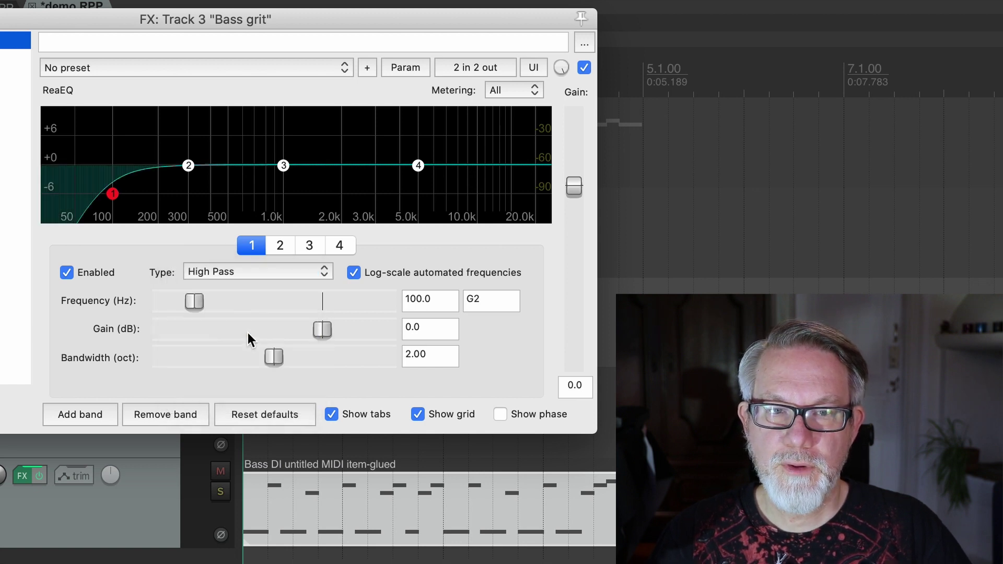
drag(198, 301, 241, 301)
Step: Make EQ band 2 on Bass grit a Low Pass at about 3917 Hz with a bandwidth of about 1.52 octaves, and close the effect window
drag(187, 165, 338, 164)
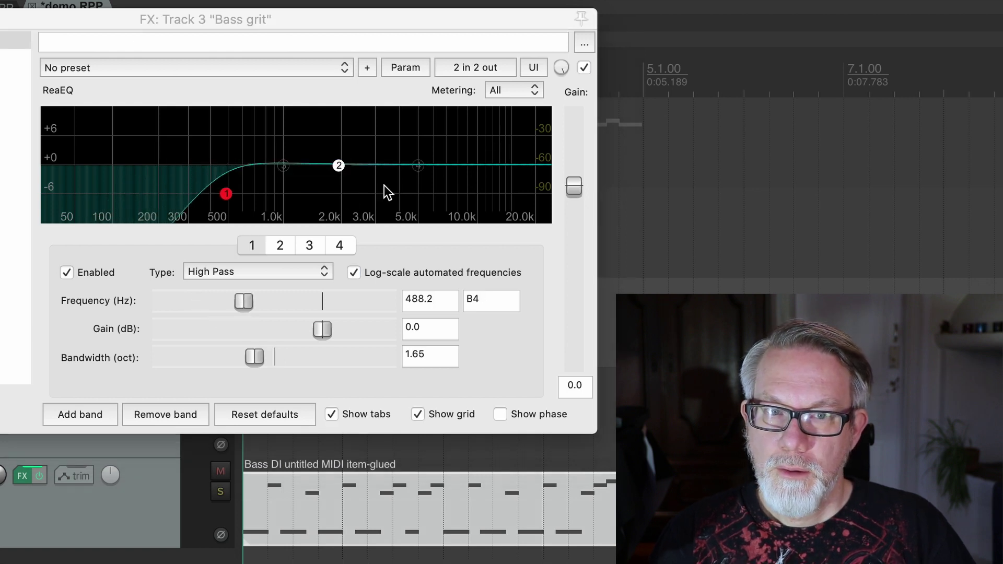
click(338, 164)
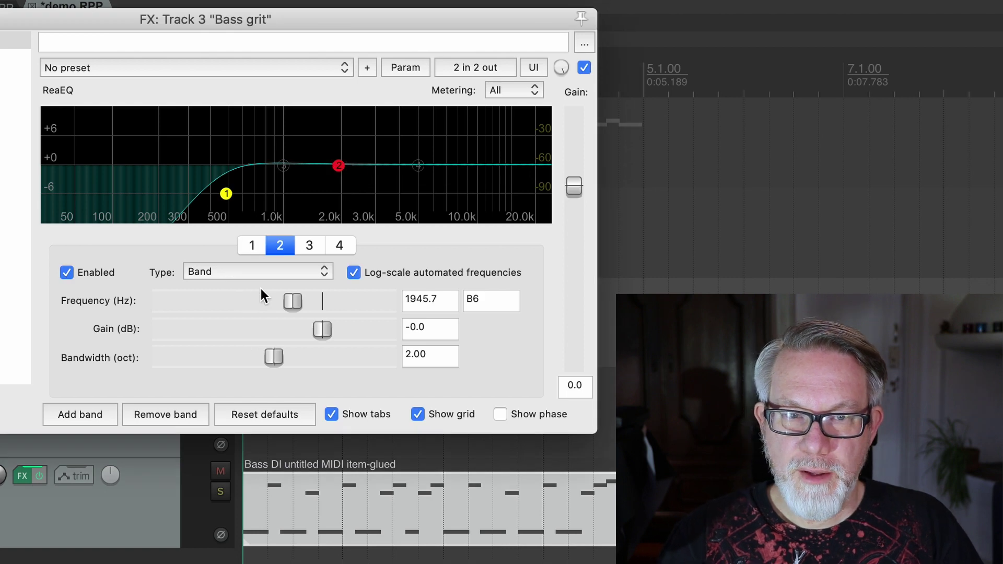
click(285, 272)
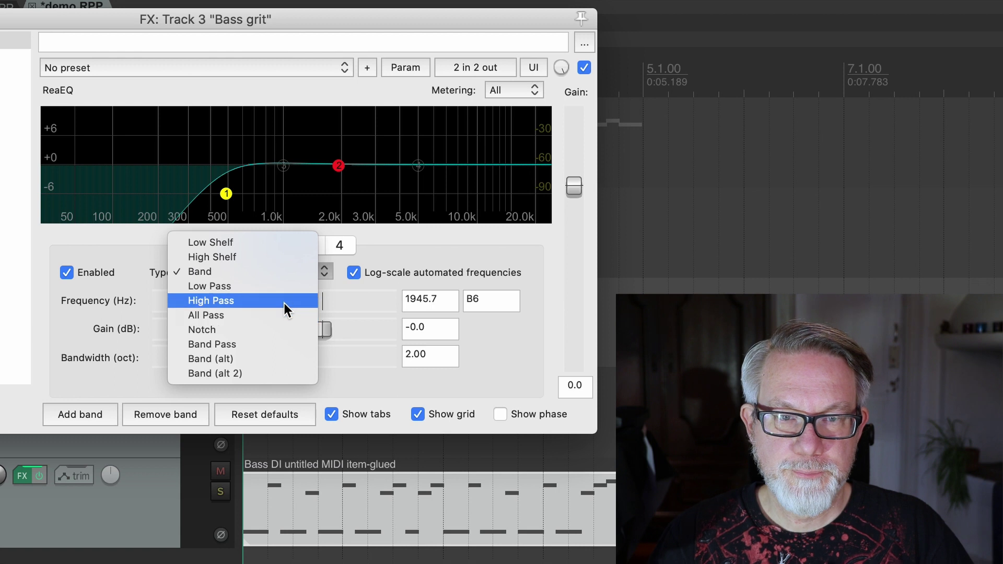
click(278, 287)
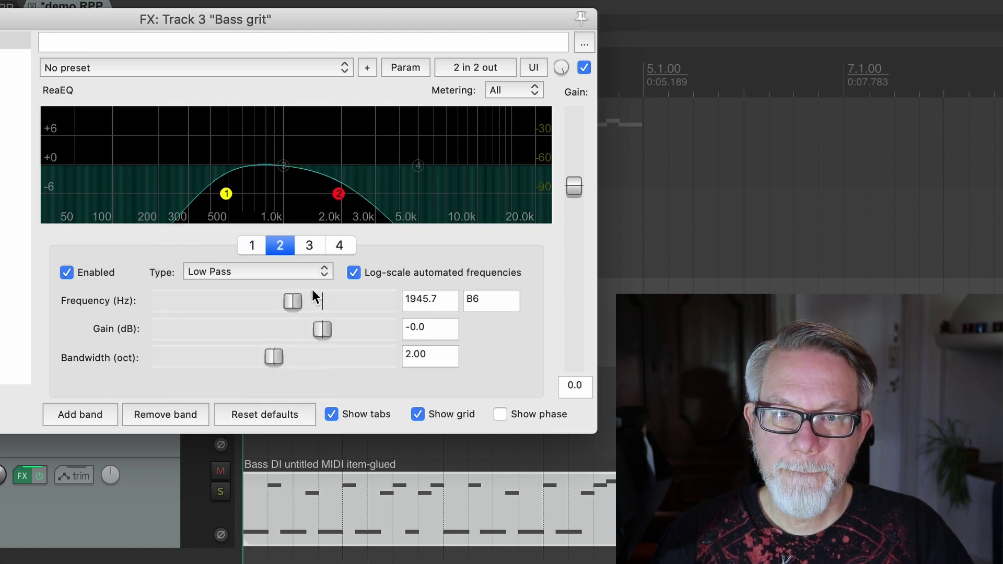
drag(303, 296, 325, 302)
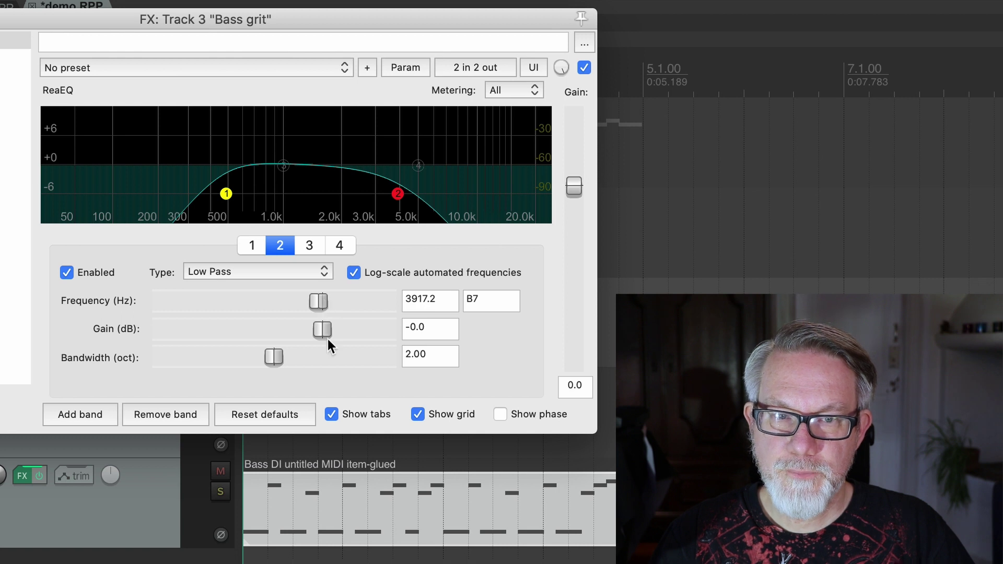
drag(280, 356, 252, 358)
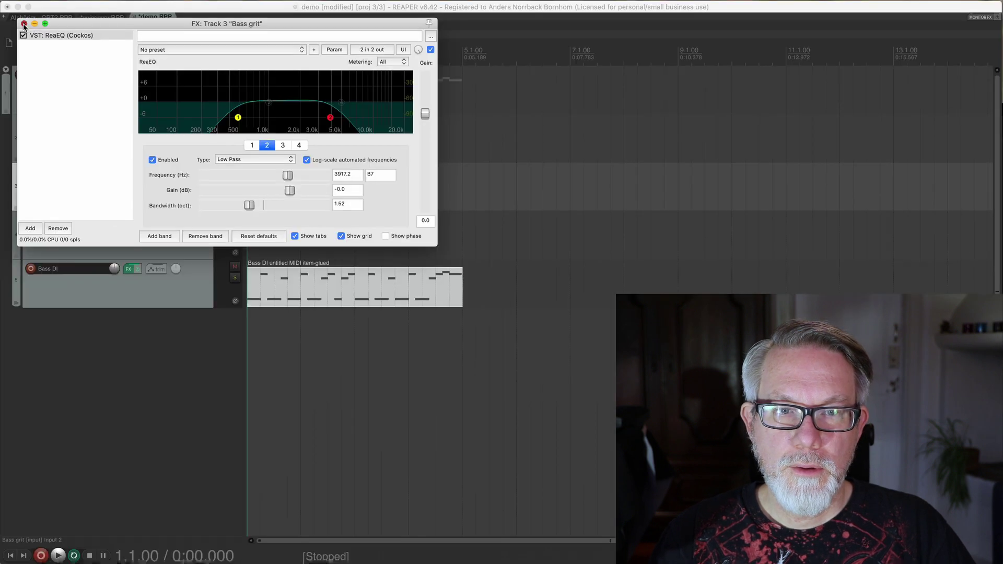
click(24, 23)
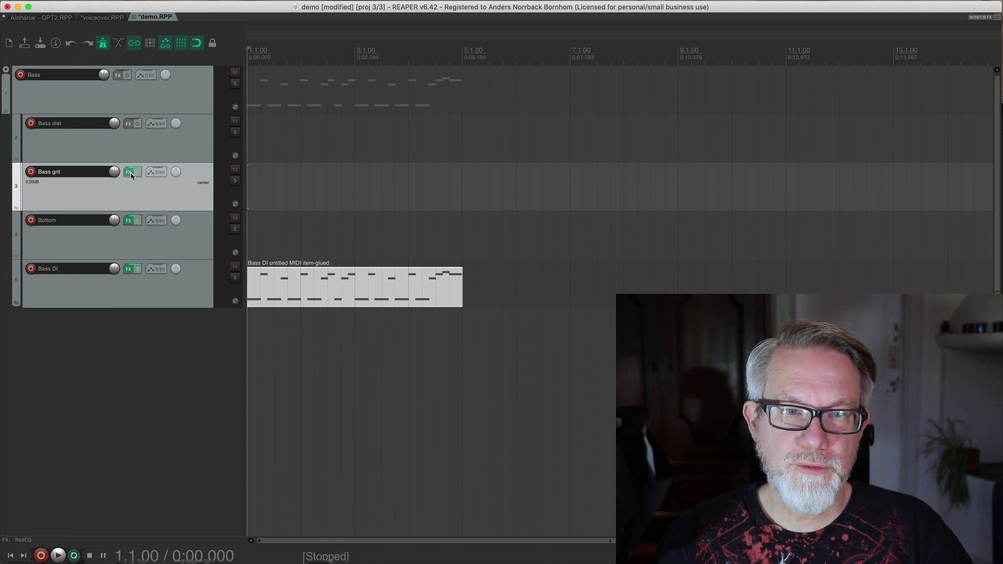
Step: Copy the ReaEQ from Bass grit to Bass dist and check the filter curves on Bass dist and Bottom
click(128, 124)
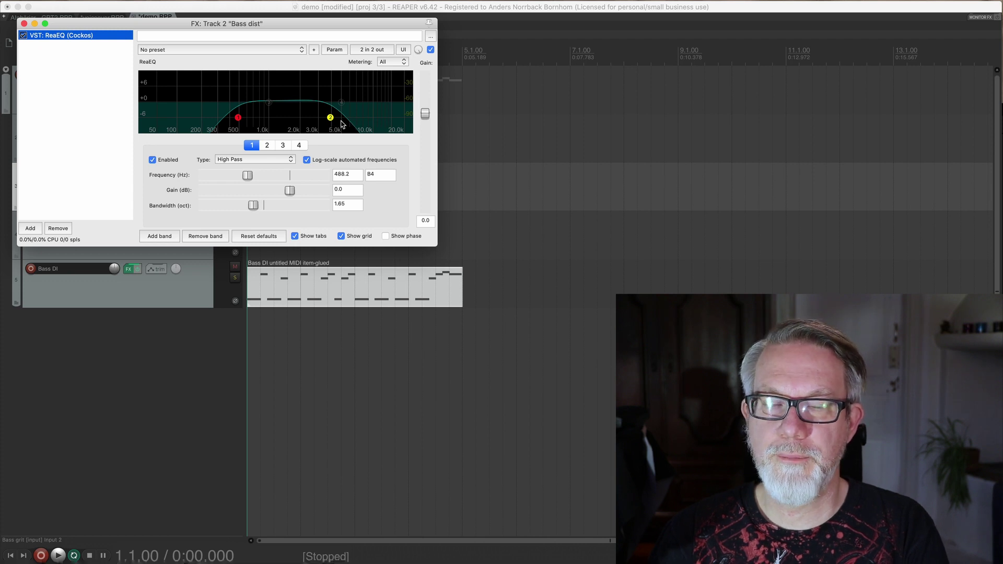
key(Escape)
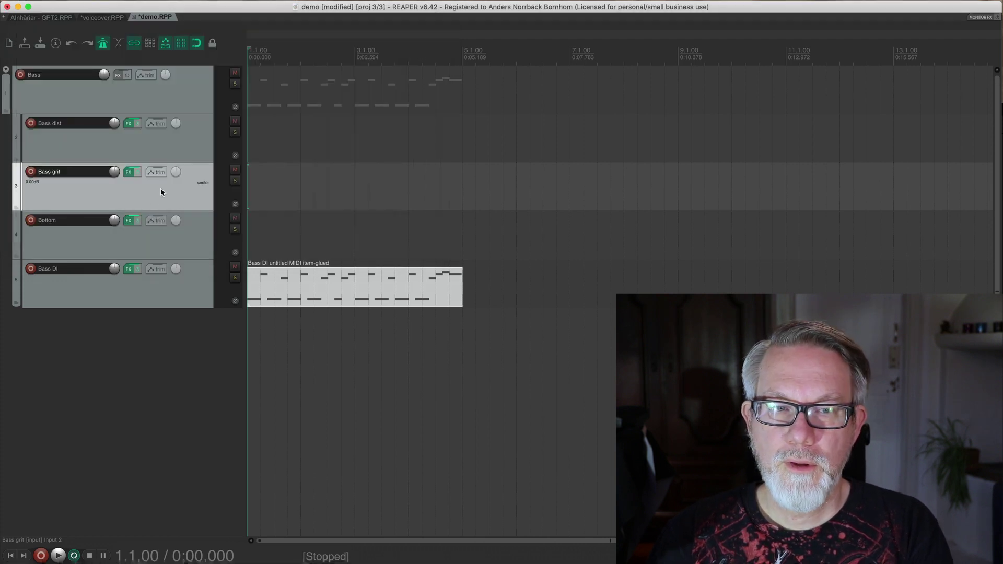
click(128, 220)
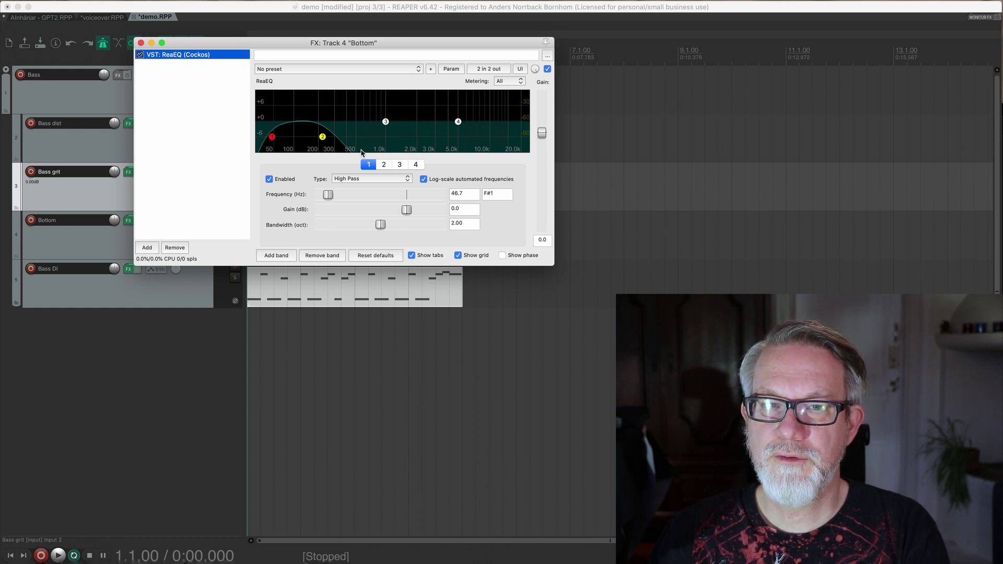
click(140, 43)
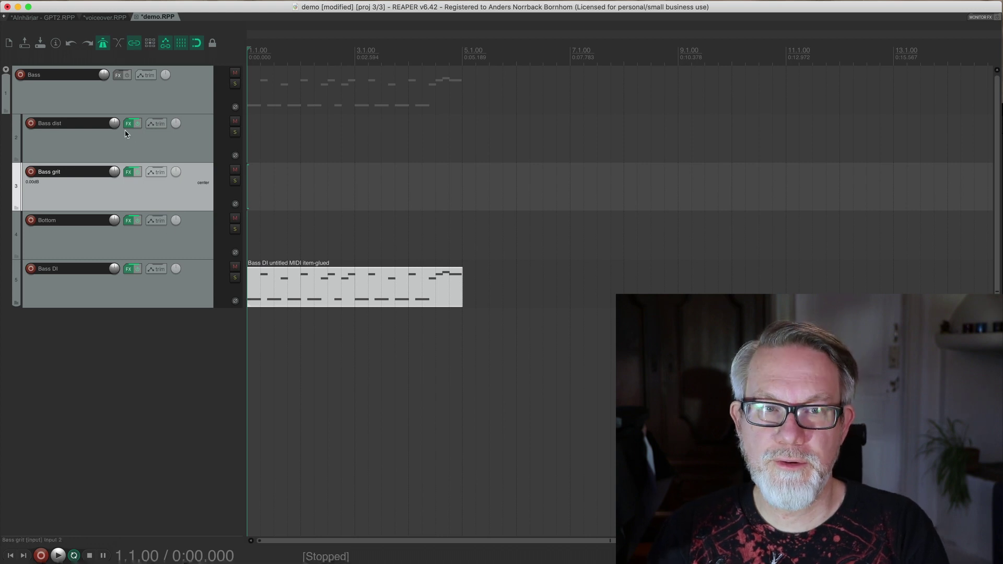
Step: Add the TSE 808 v2.0.1 overdrive after ReaEQ on the Bass grit track and move the effect window clear of the track names
click(126, 174)
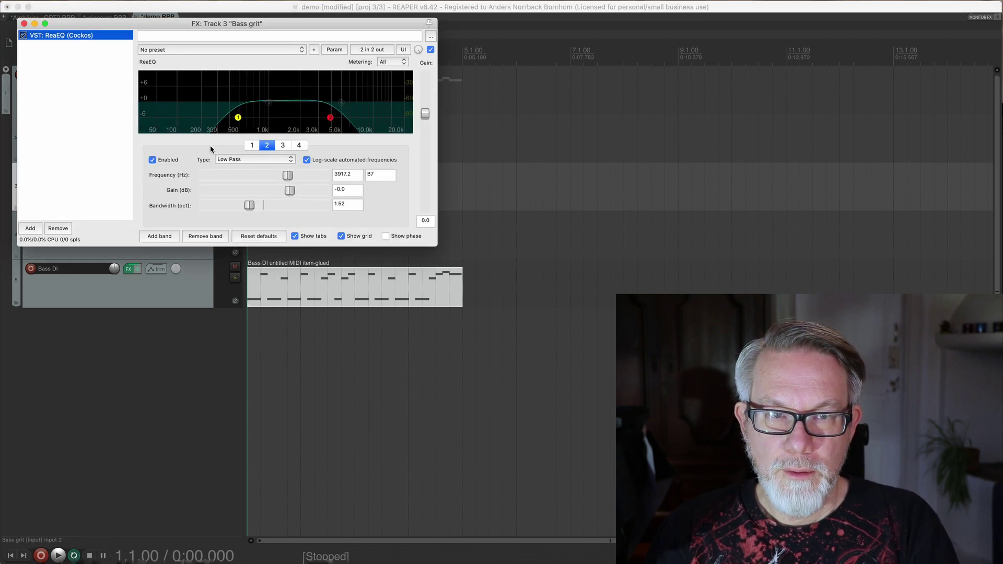
click(30, 228)
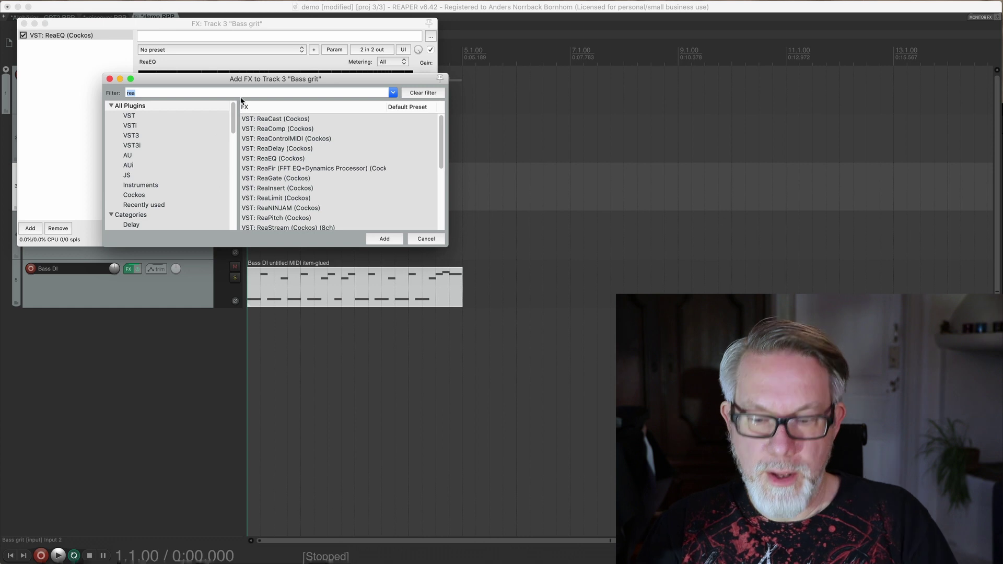
text(808)
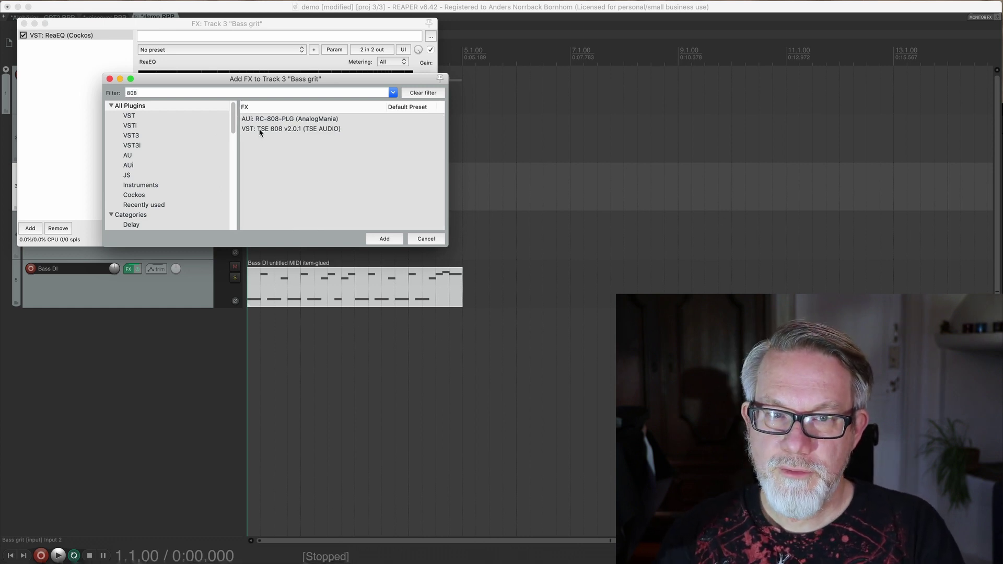
double_click(260, 129)
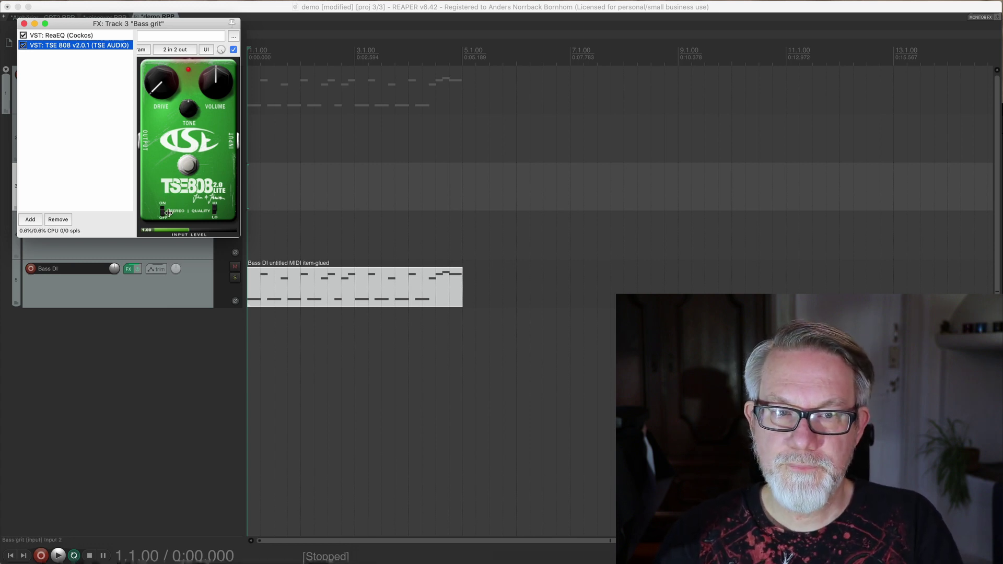
drag(128, 23, 277, 87)
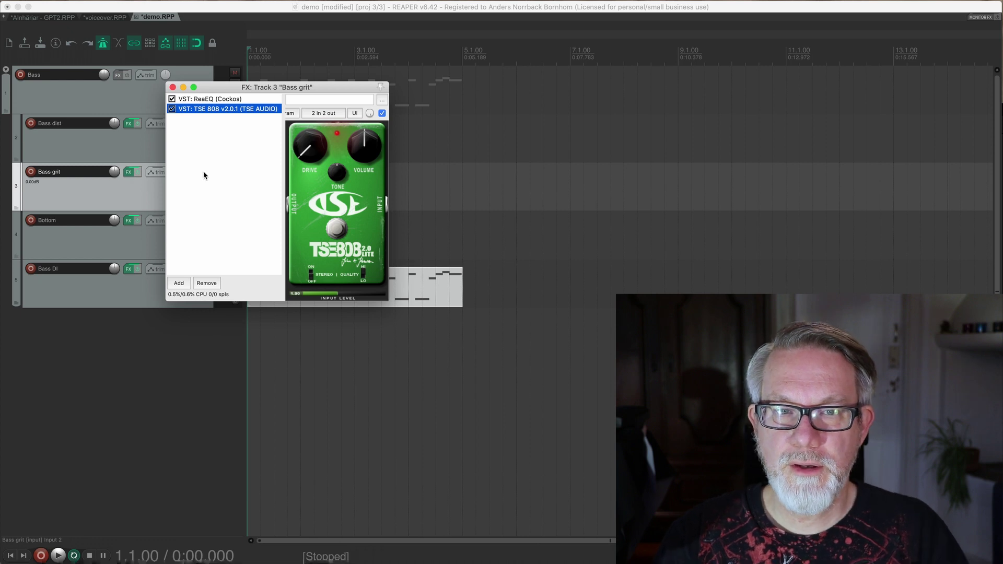
Step: Add the TSE R47 distortion after the TSE 808 on Bass grit and review the three effects in the chain
click(178, 283)
text(tse)
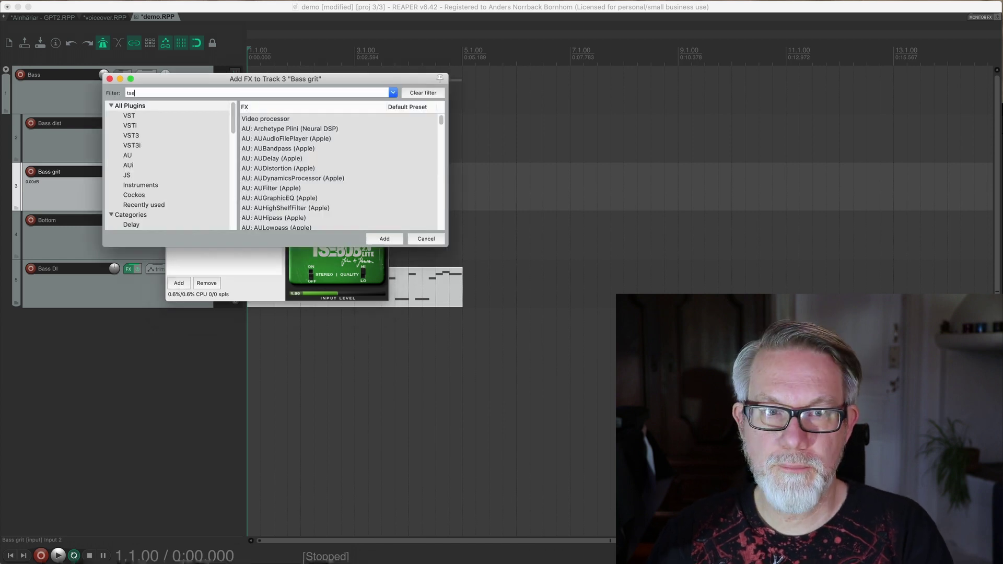
double_click(298, 151)
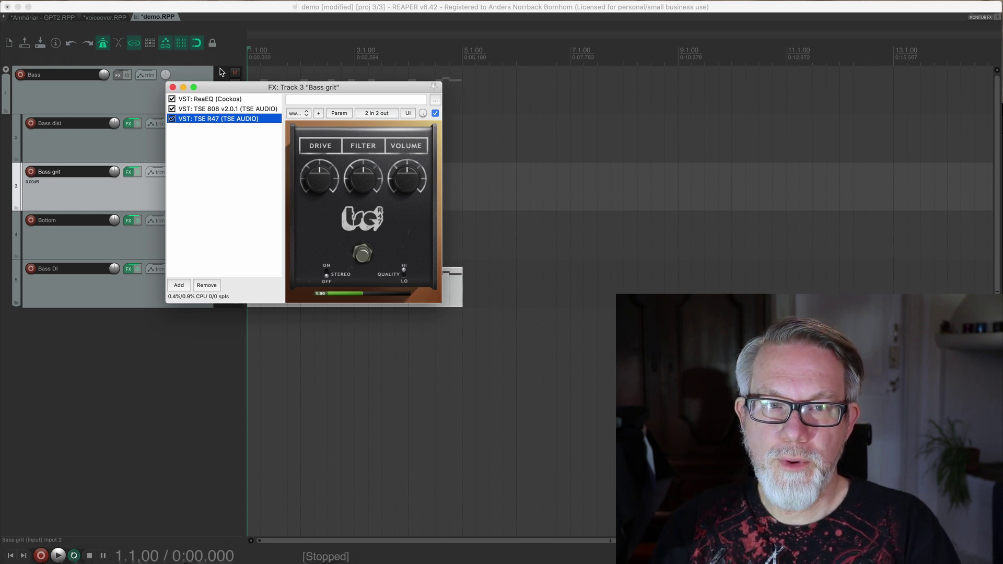
click(216, 99)
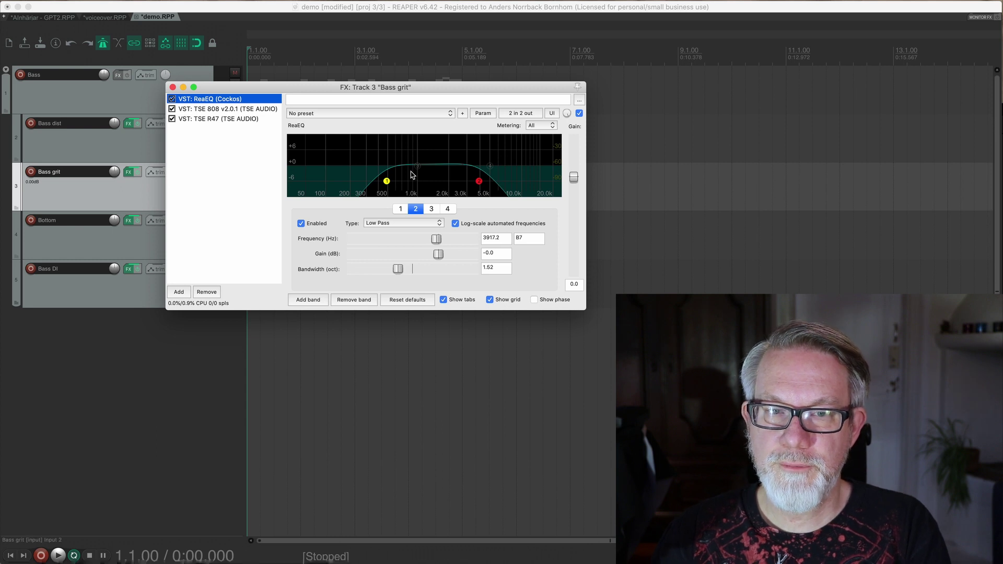
click(211, 110)
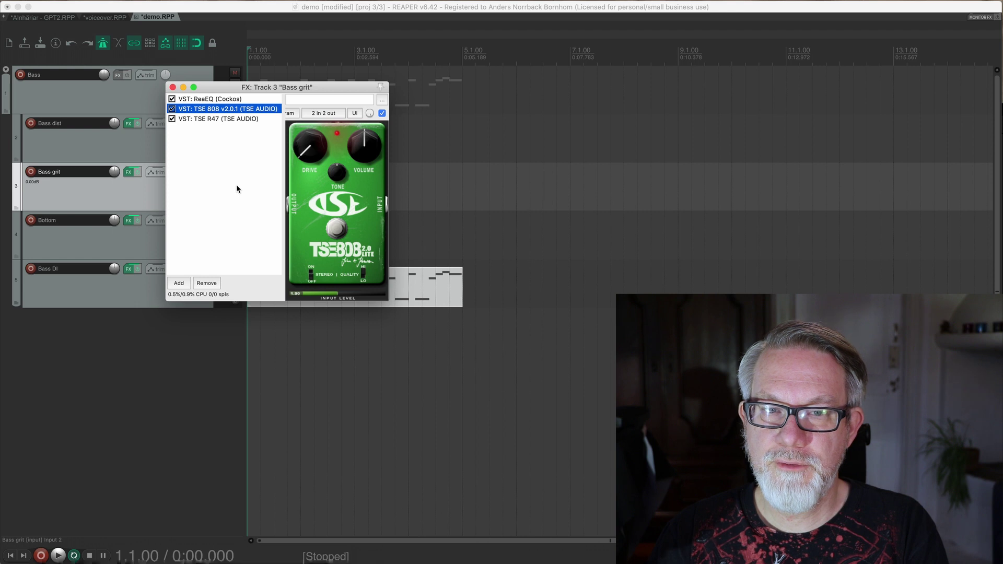
click(235, 119)
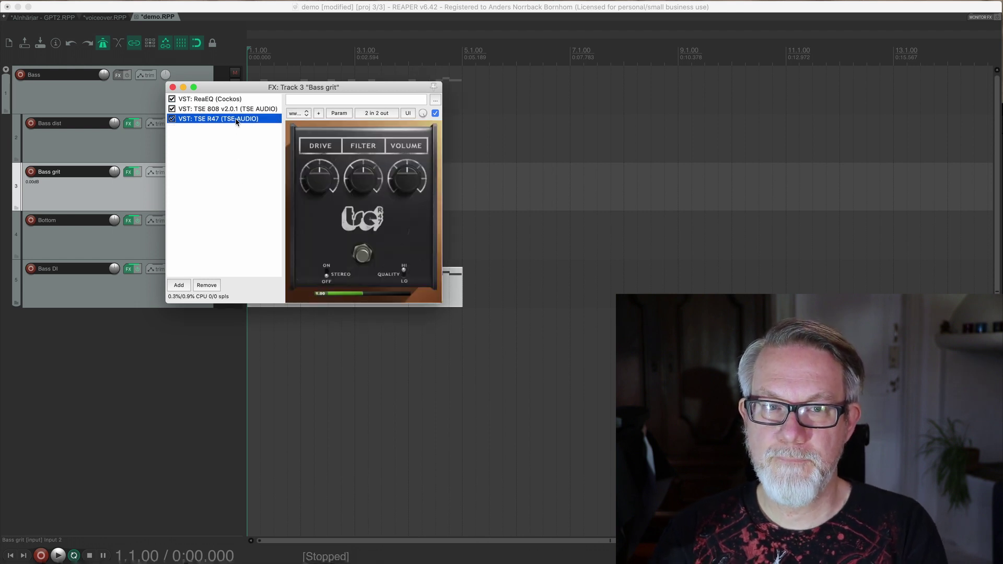
click(173, 87)
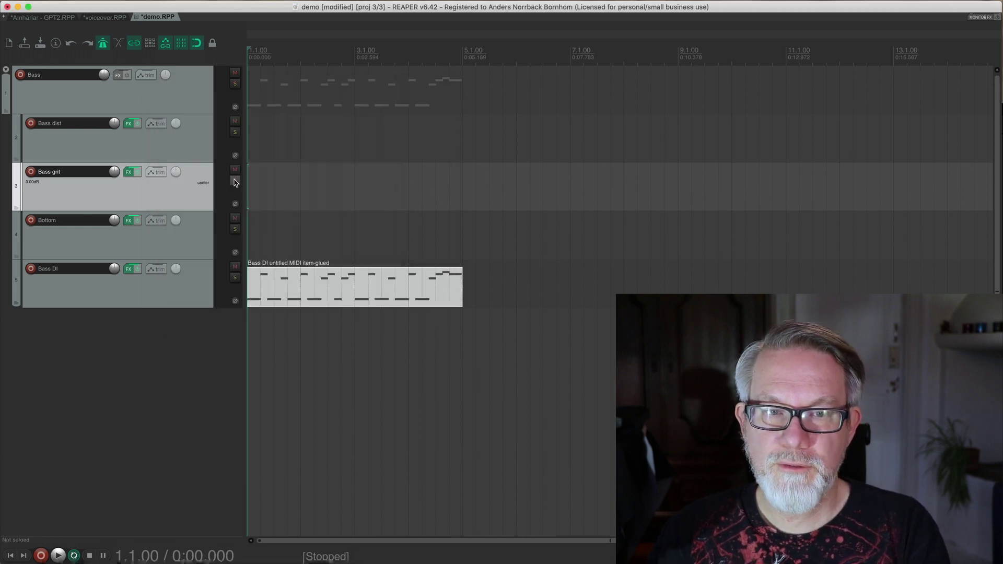
Step: Solo the Bass grit track and play the project to hear the driven midrange
click(235, 180)
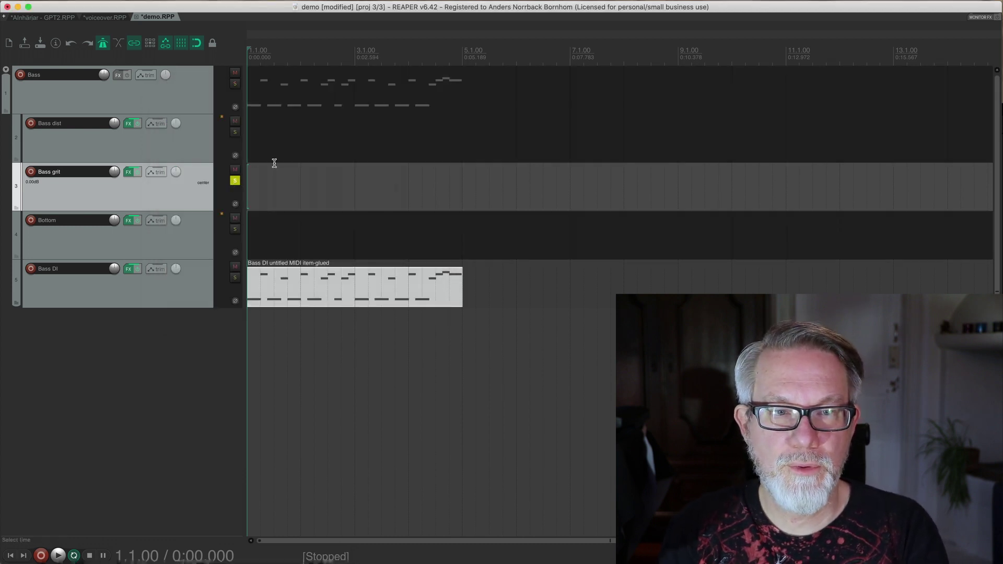
key(space)
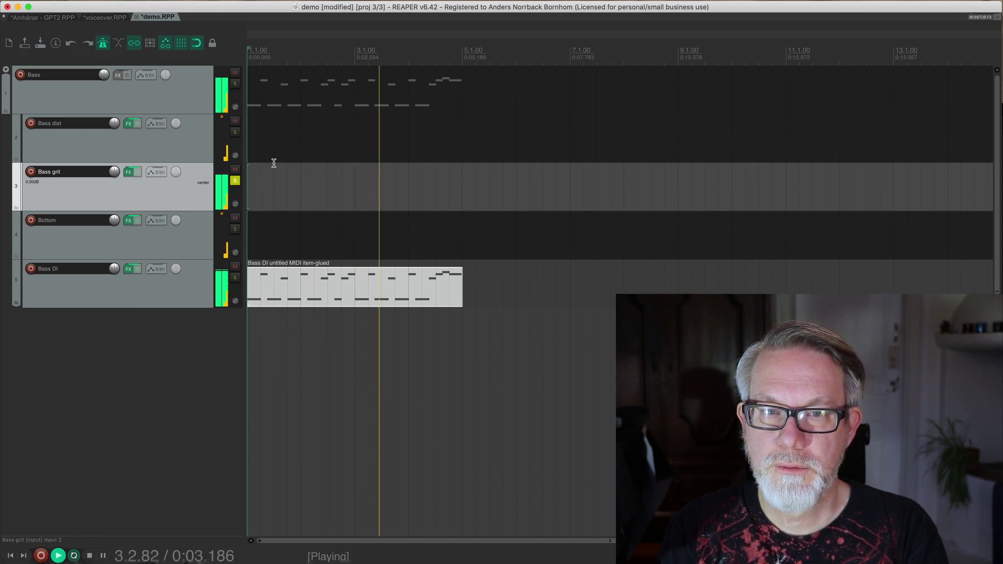
key(space)
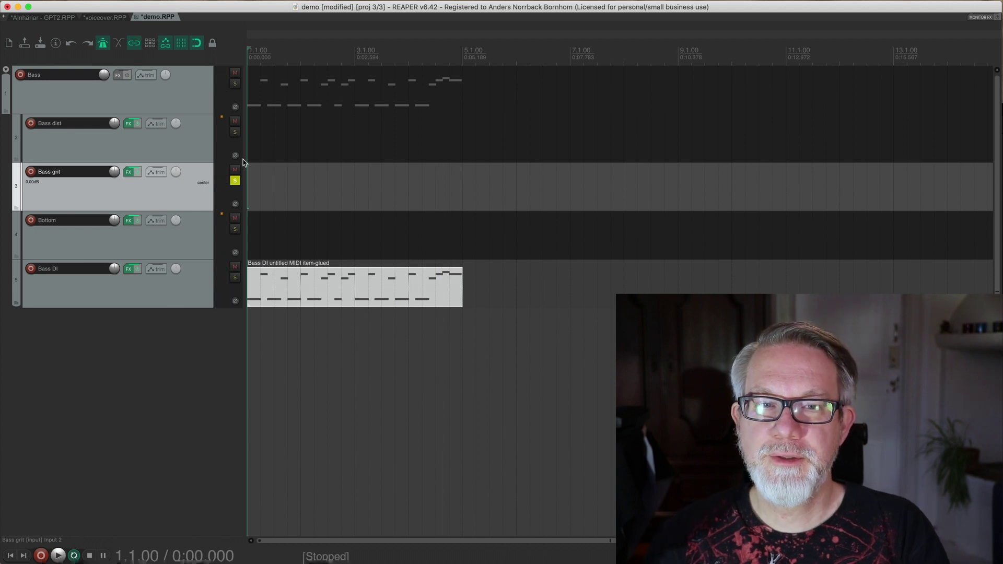
Step: Turn down the drive on Bass grit's TSE R47 and play the soloed track again
click(128, 172)
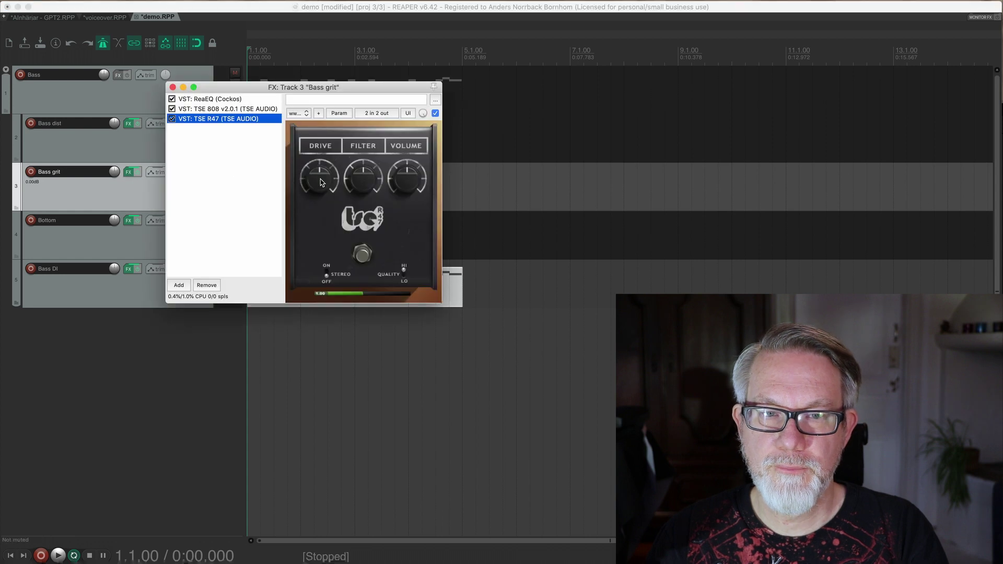
drag(321, 181, 316, 205)
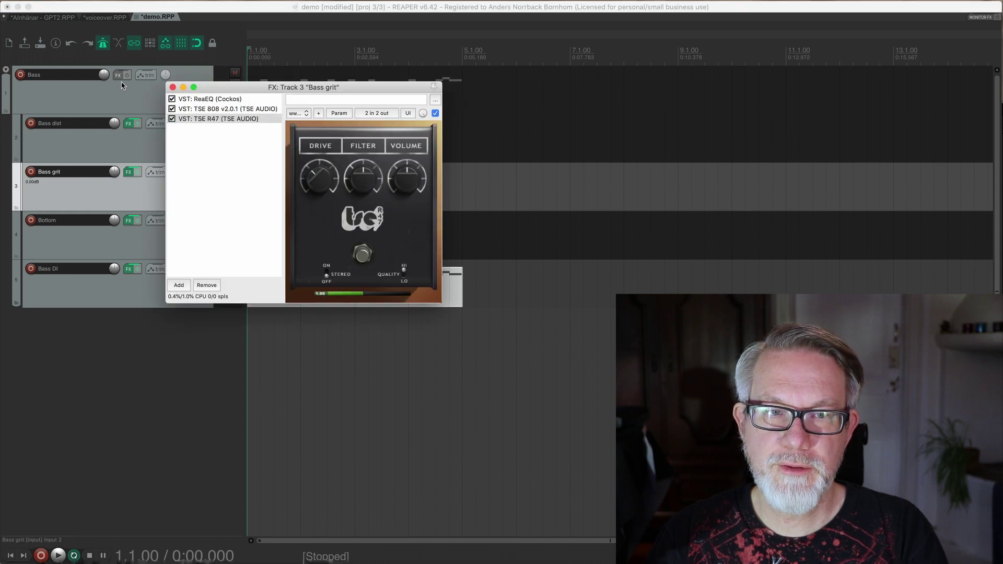
click(173, 87)
key(space)
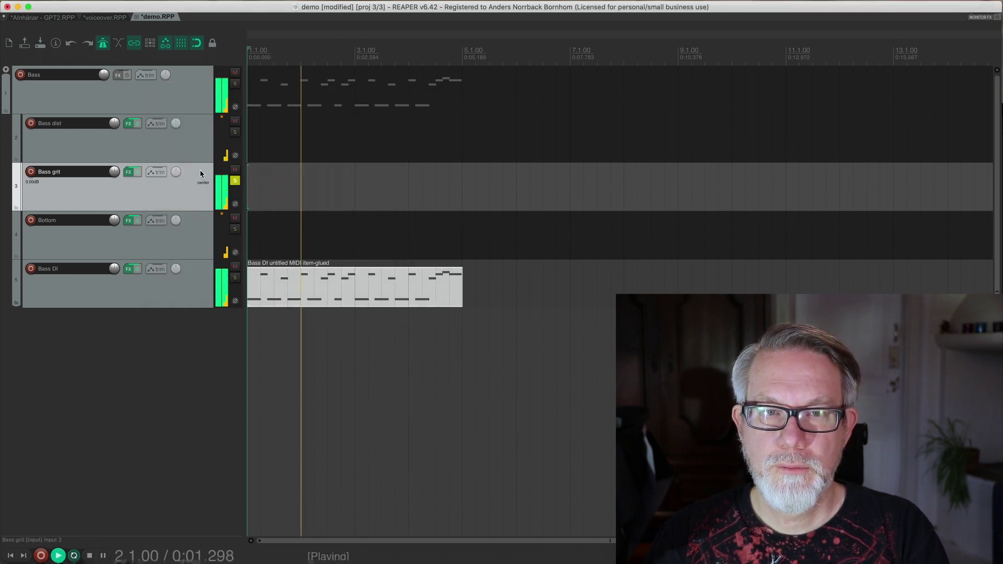
key(space)
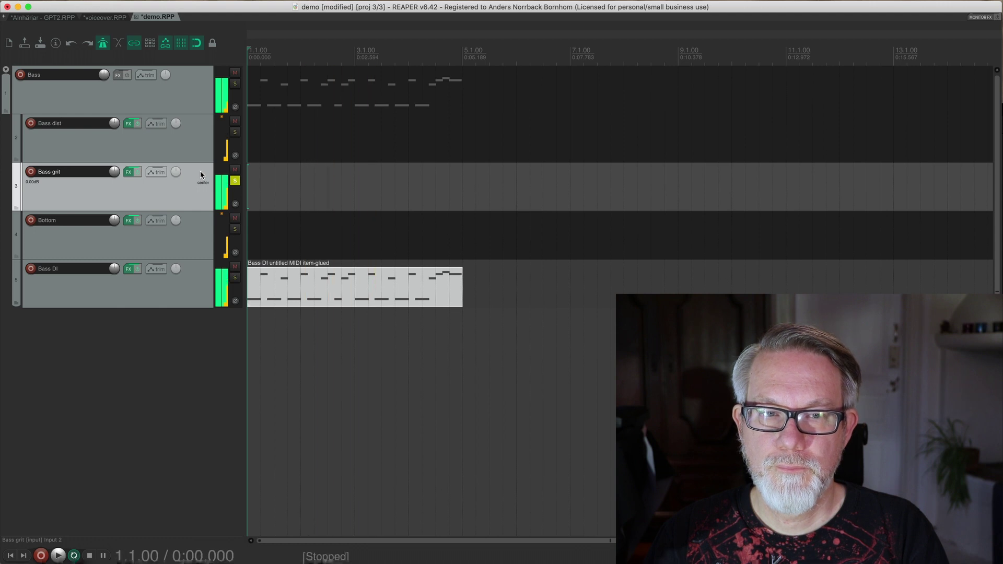
Step: Unsolo Bass grit, then add the Le456 amp and LeCab2rev1 cabinet with the Mesa 4x12 SM57_dc.wav impulse after ReaEQ on Bass dist
click(234, 180)
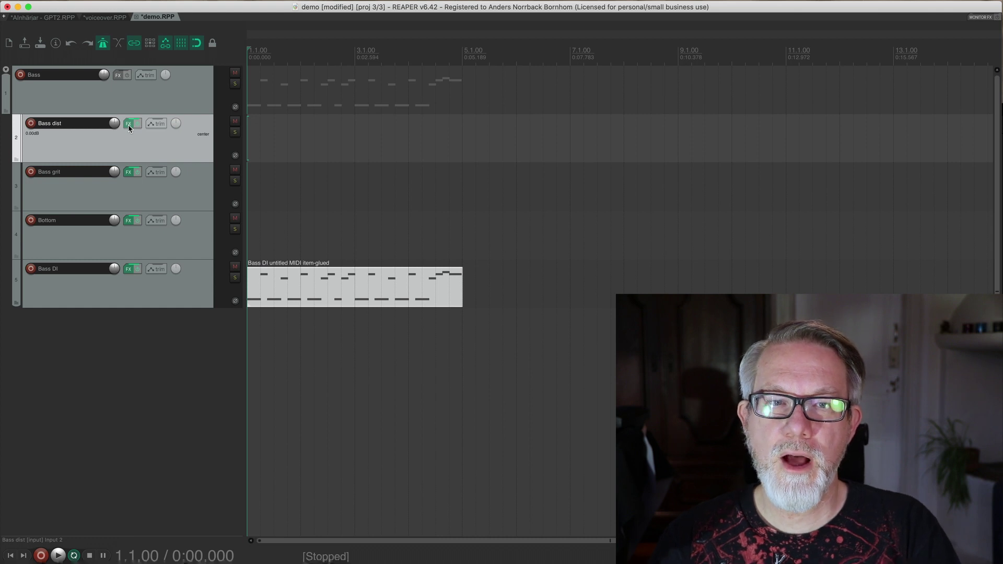
click(127, 124)
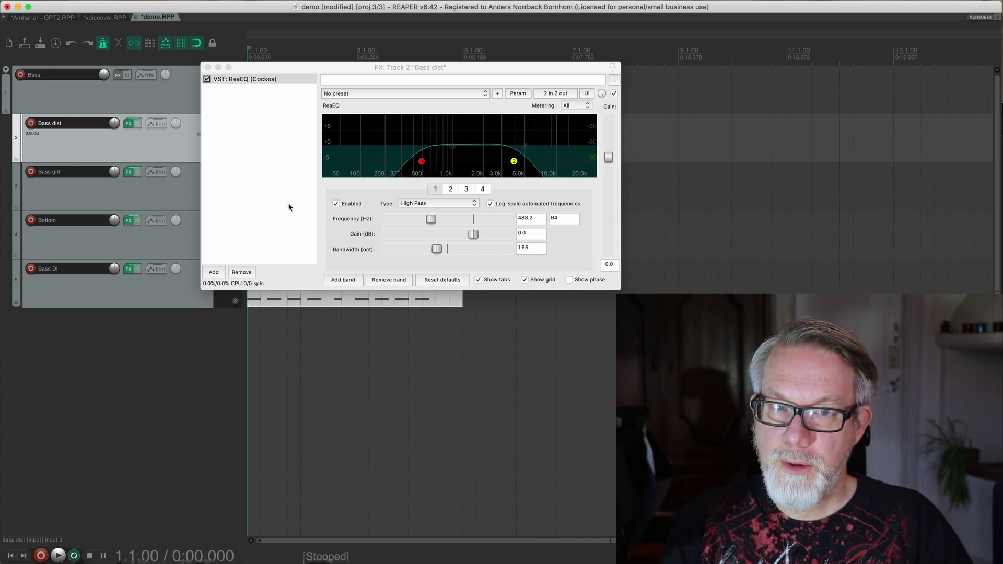
click(233, 146)
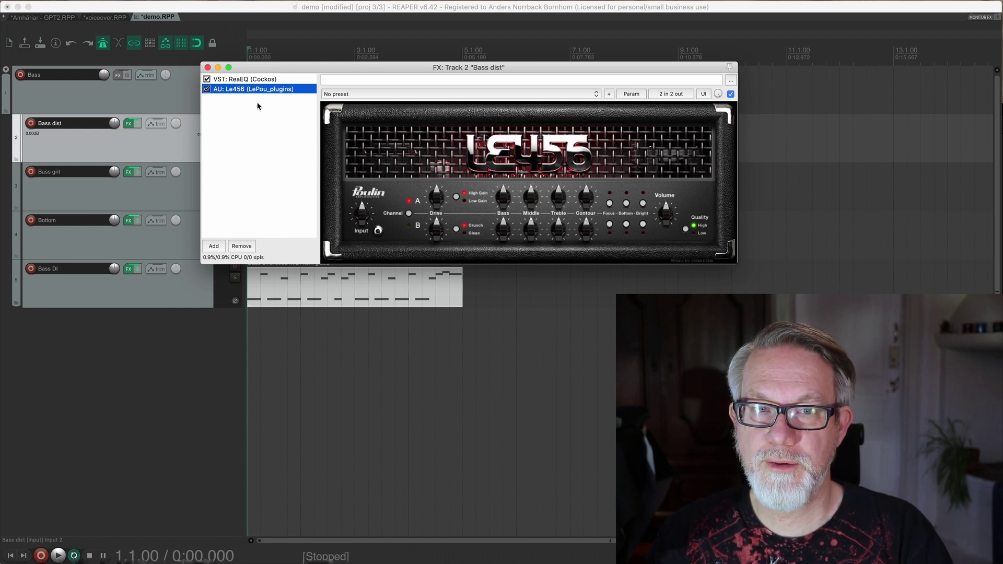
drag(308, 67, 308, 66)
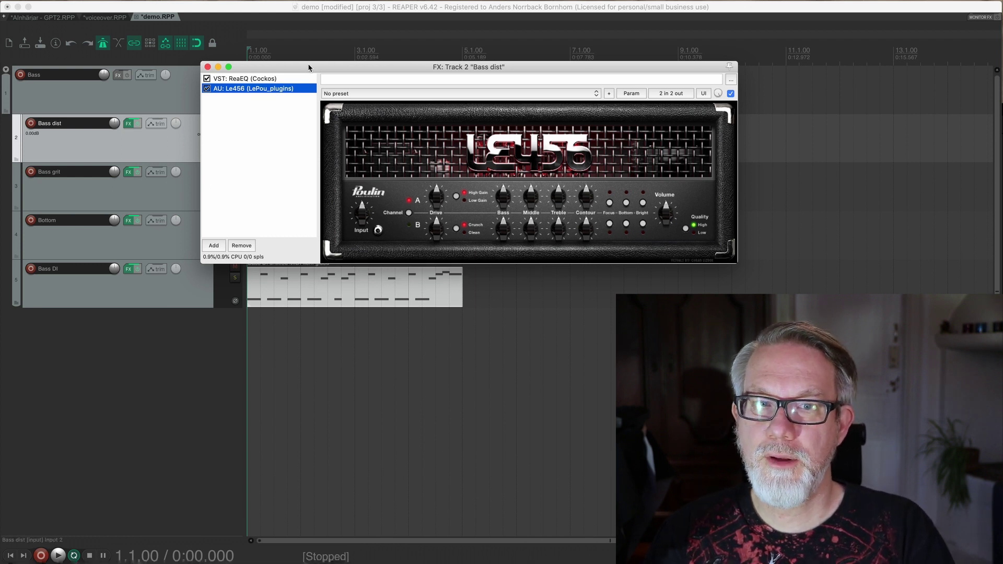
key(super+z)
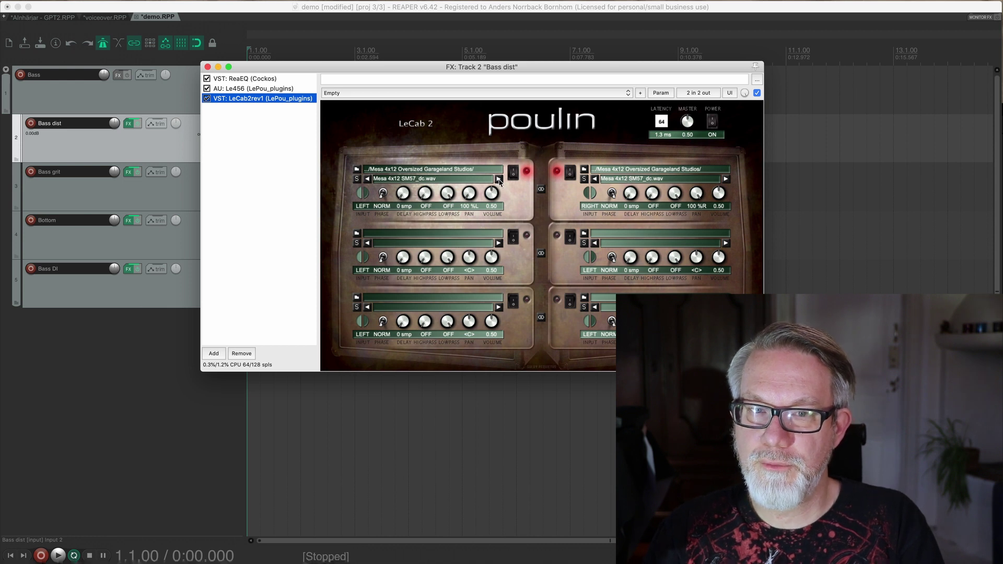
click(207, 67)
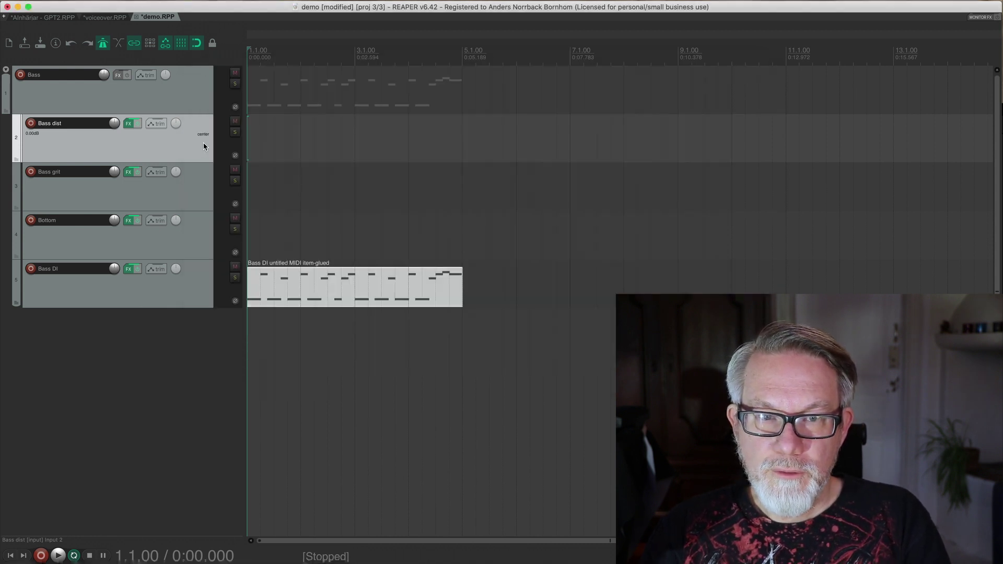
Step: Solo the Bass dist track, play the project to hear the distorted layer, and clear the solo
click(234, 132)
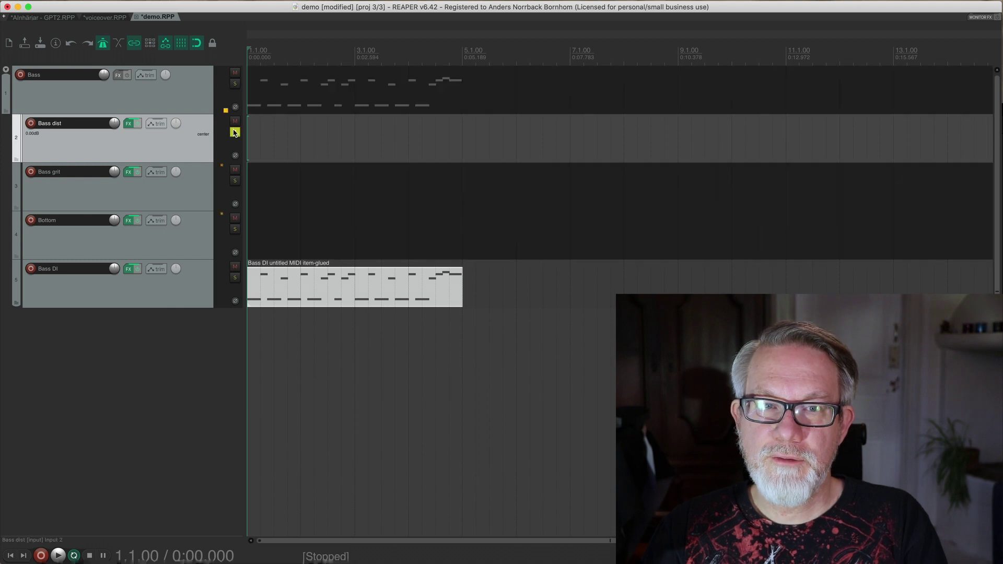
key(Down)
key(space)
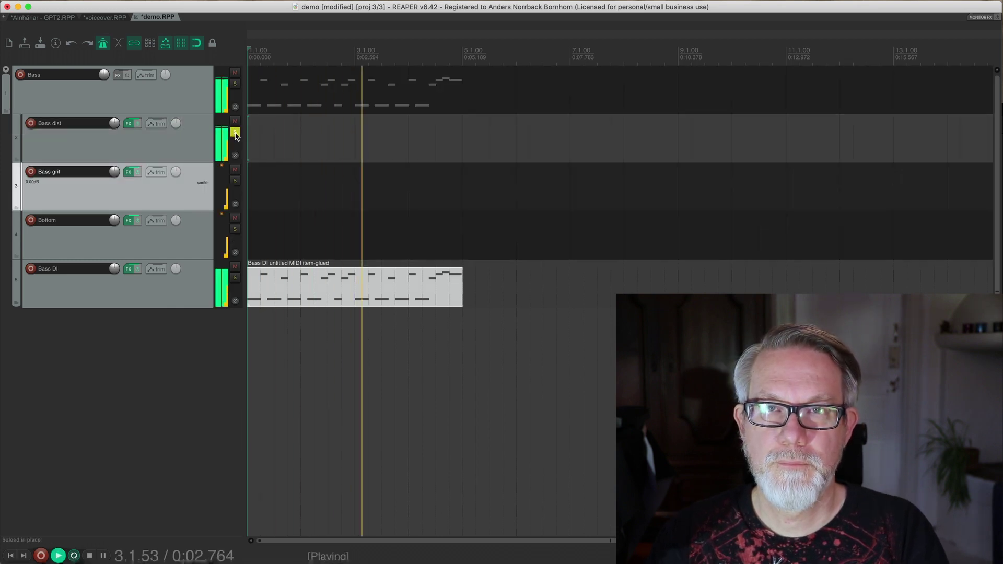
key(space)
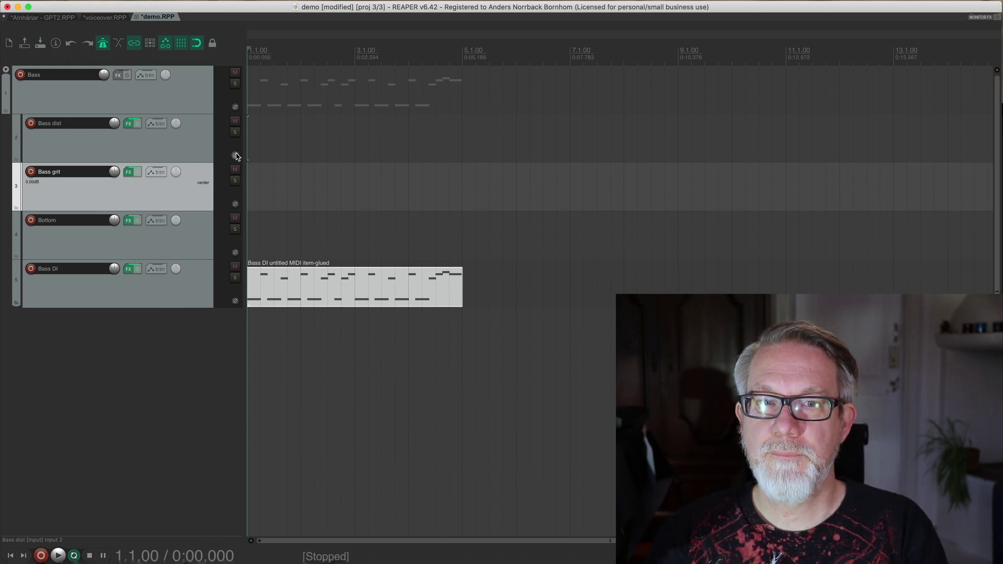
Step: Play all the bass layers together, turn down the Bass grit track's volume and play the blend again
key(space)
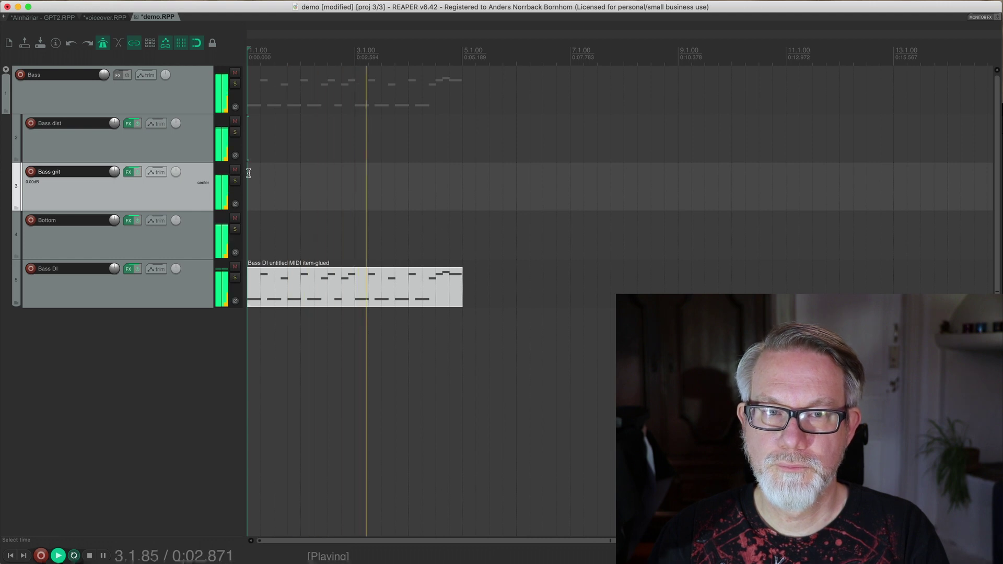
key(space)
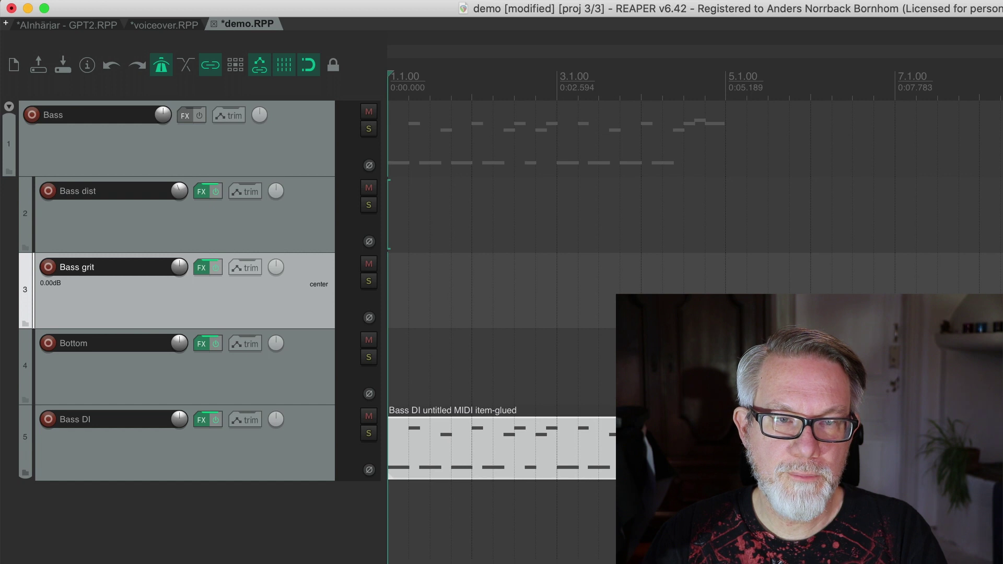
drag(180, 267, 179, 352)
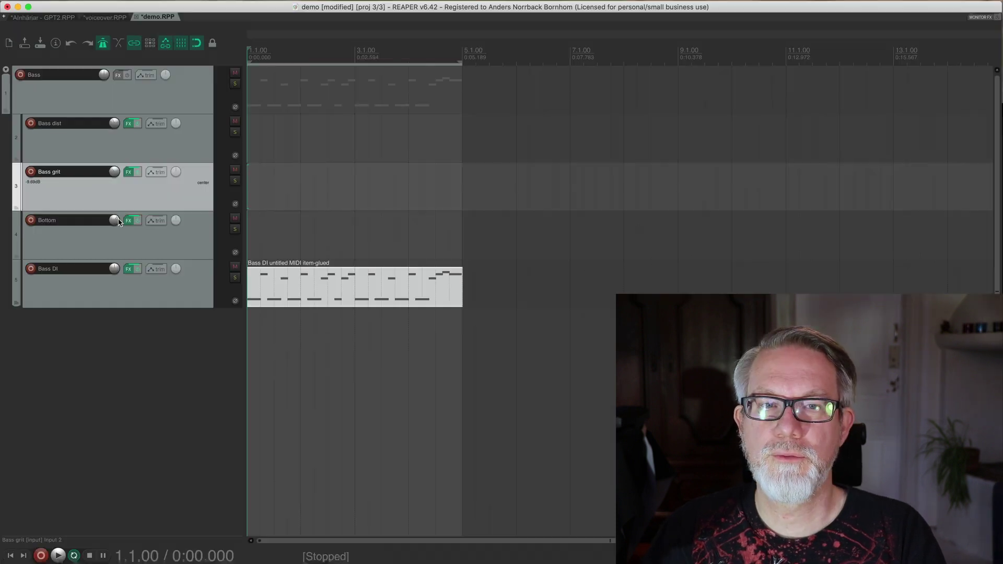
key(space)
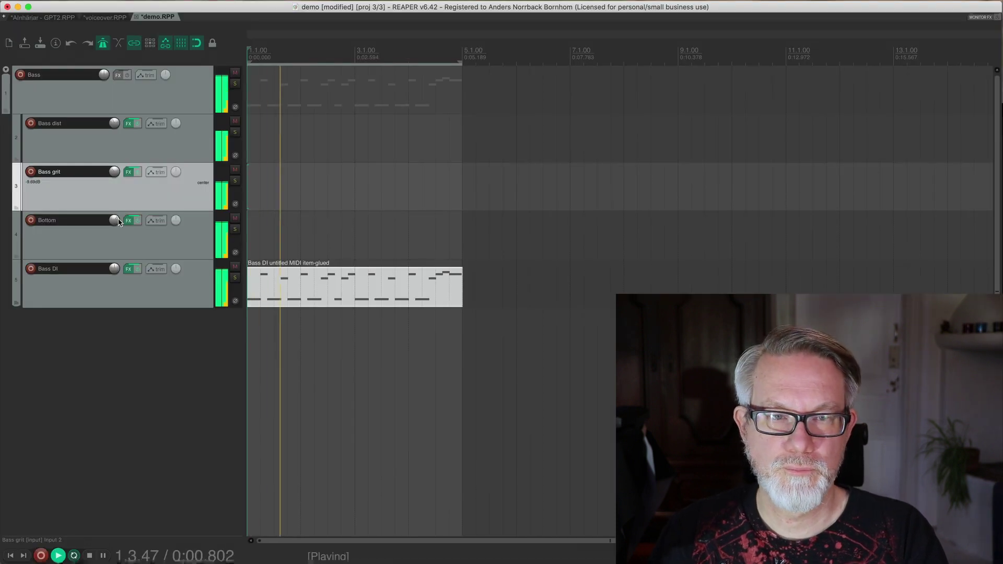
click(100, 94)
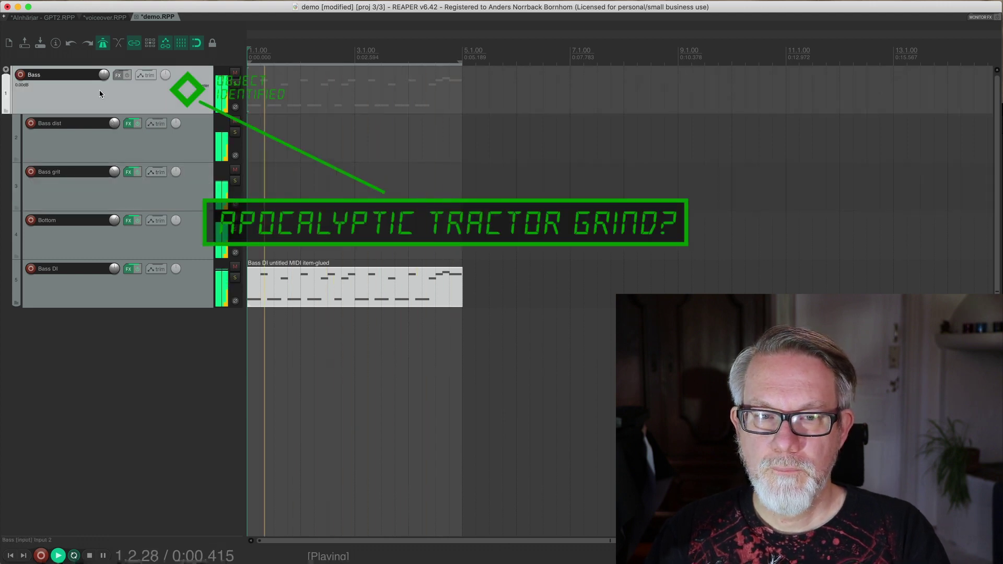
key(space)
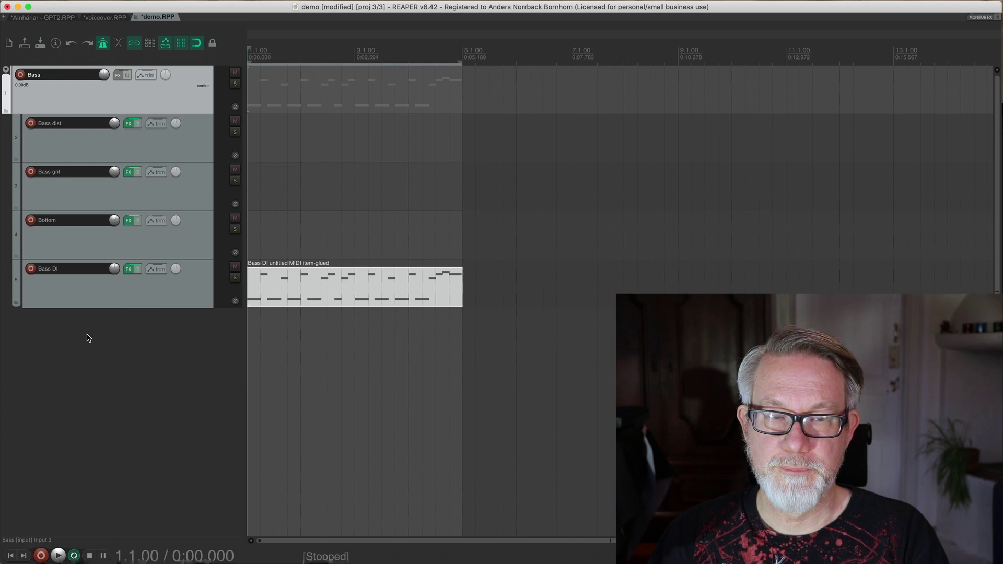
Step: Paste the Rhythm 6-string C folder with its two guitar tracks below the bass and play from the project start
key(super+v)
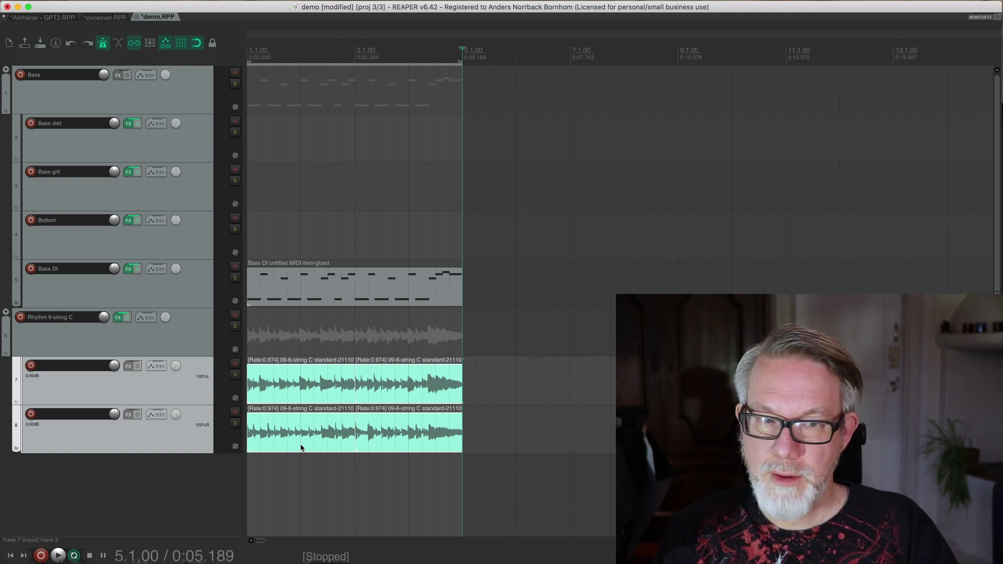
key(Home)
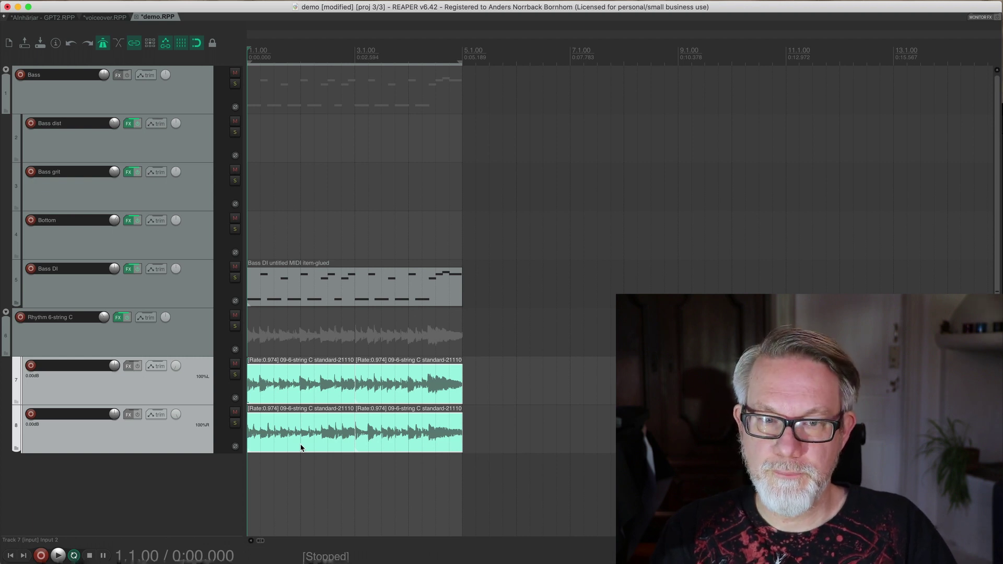
key(space)
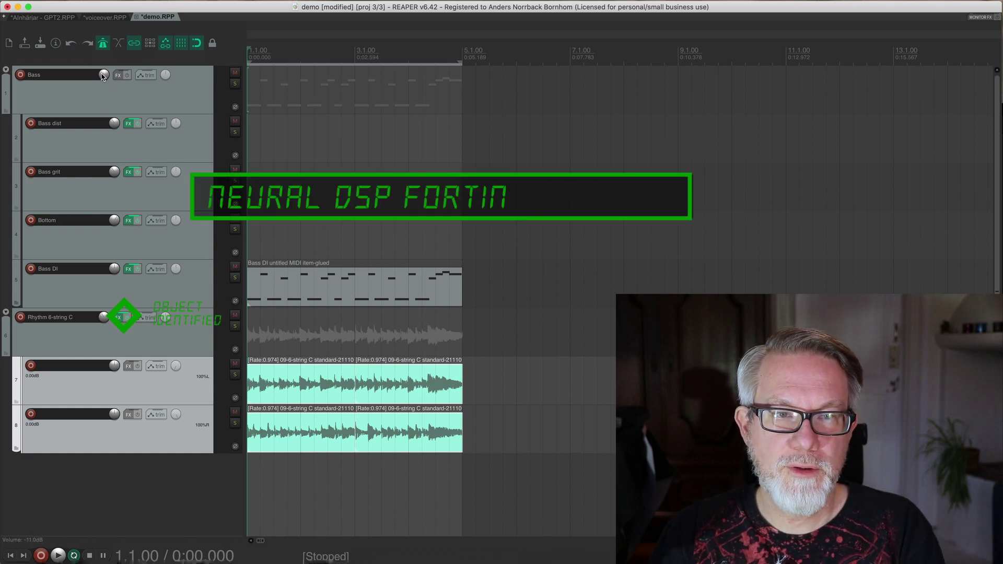
Step: Lower the Bass folder's volume to about -8 dB and raise the Rhythm 6-string C folder's volume while playing the project
drag(103, 77, 103, 77)
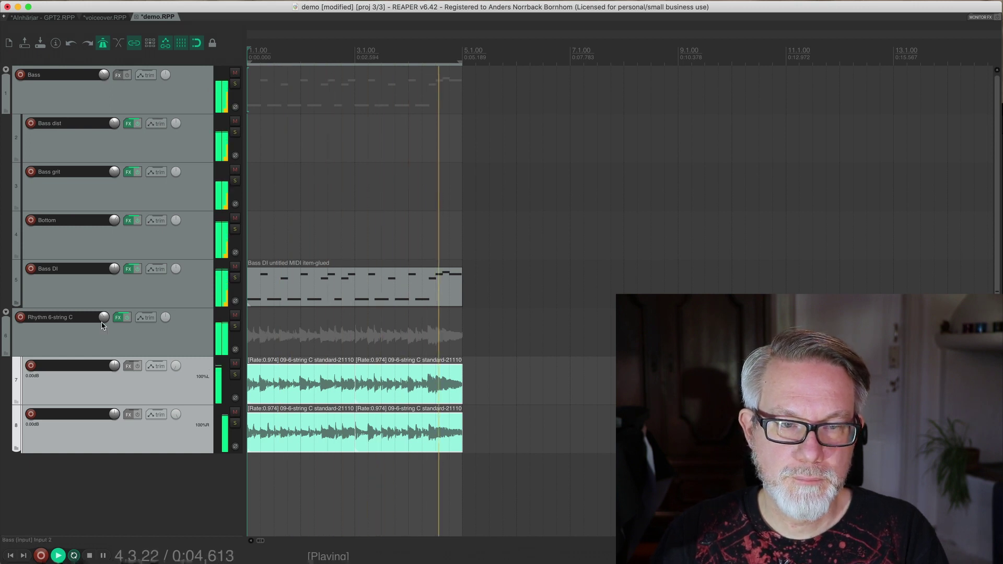
drag(104, 317, 103, 310)
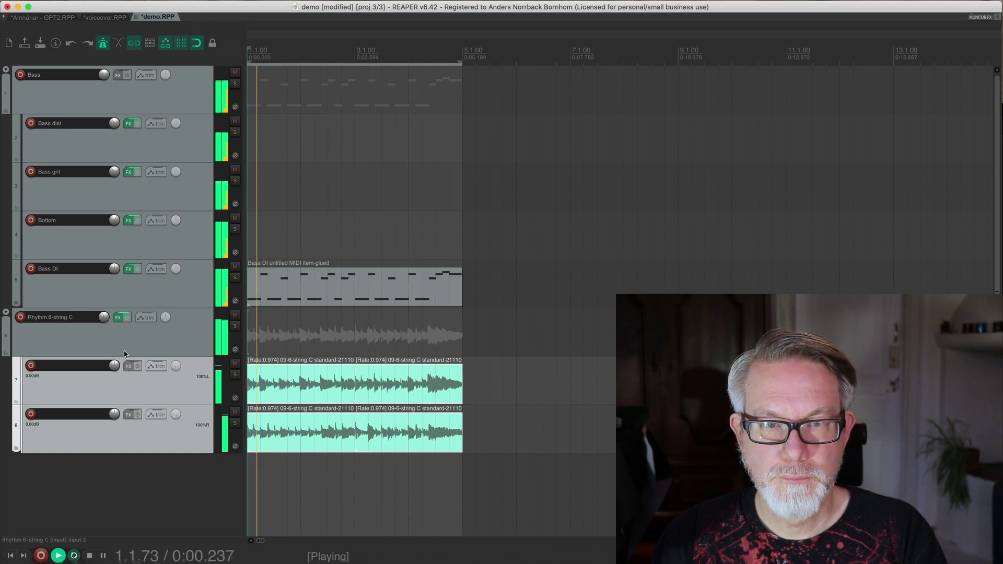
key(space)
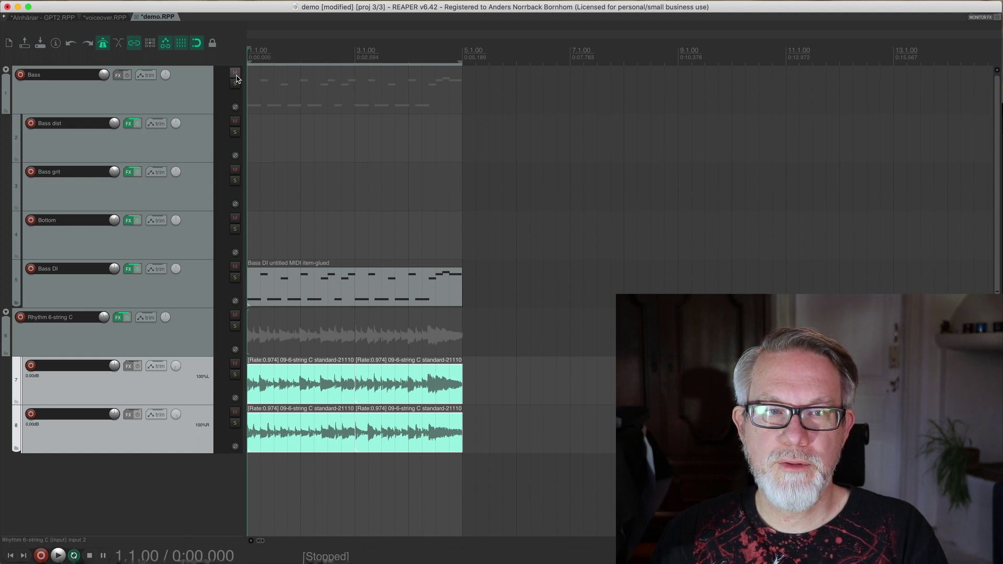
Step: Play the guitars with the bass and mute and unmute the Bass folder to compare the sound
key(space)
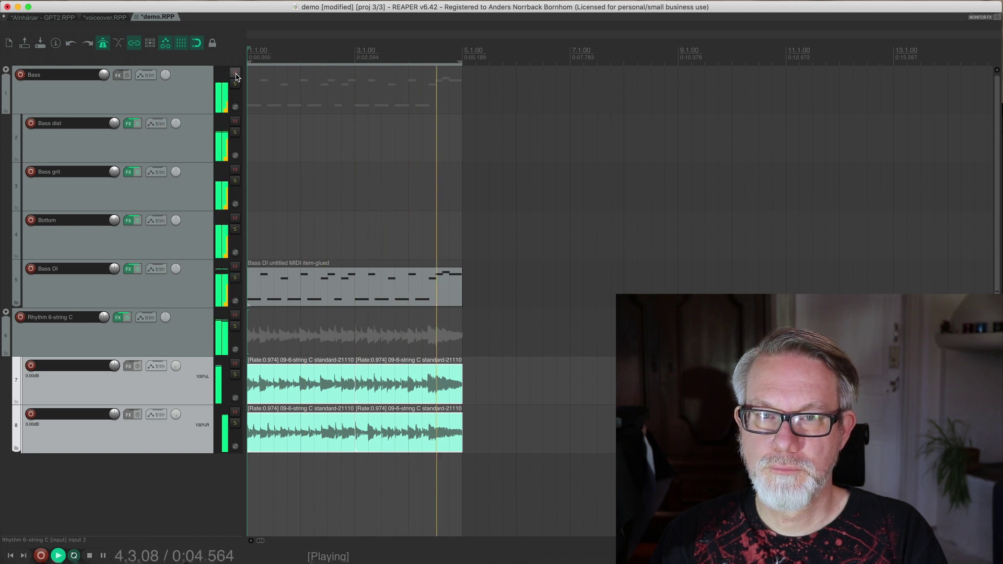
click(236, 76)
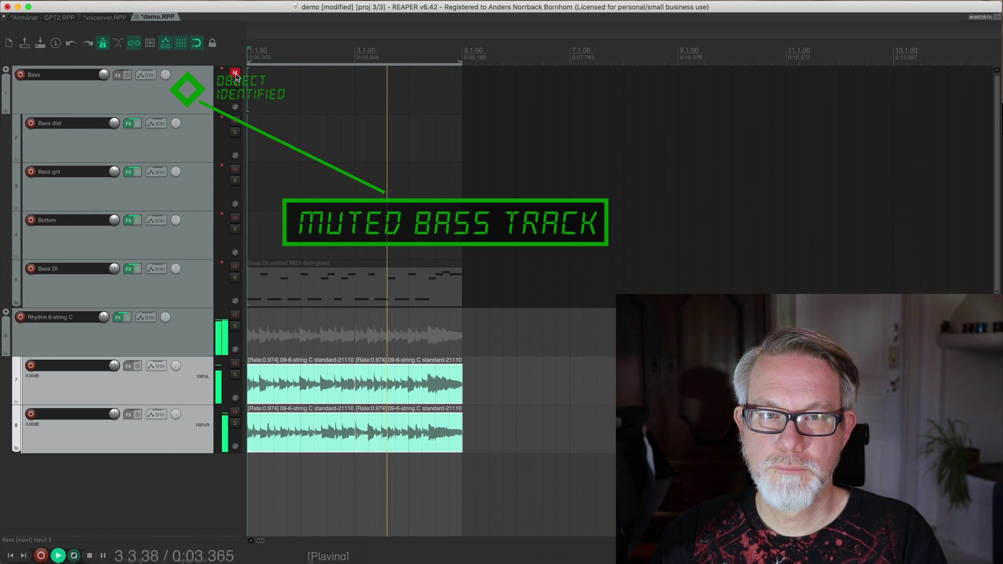
click(236, 76)
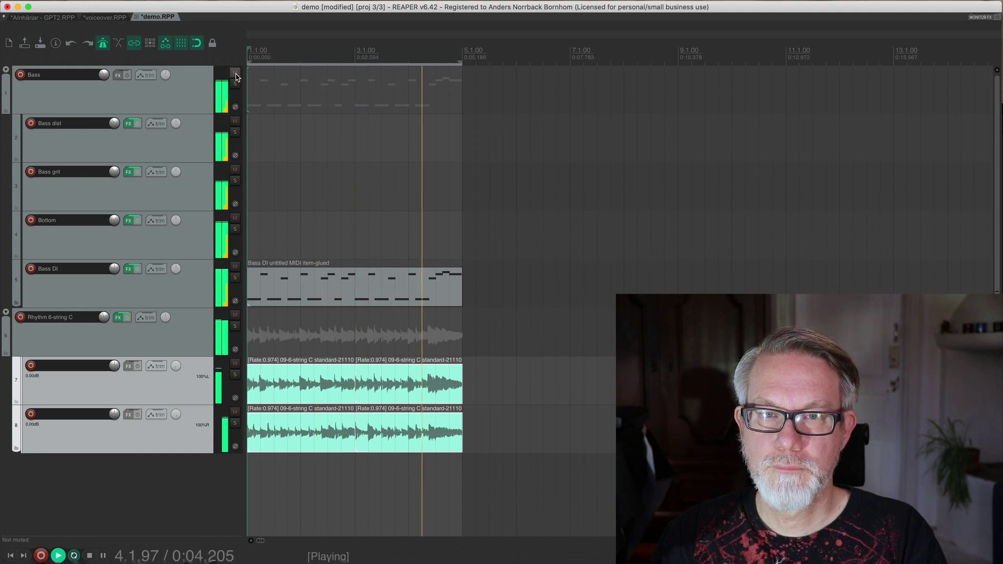
key(space)
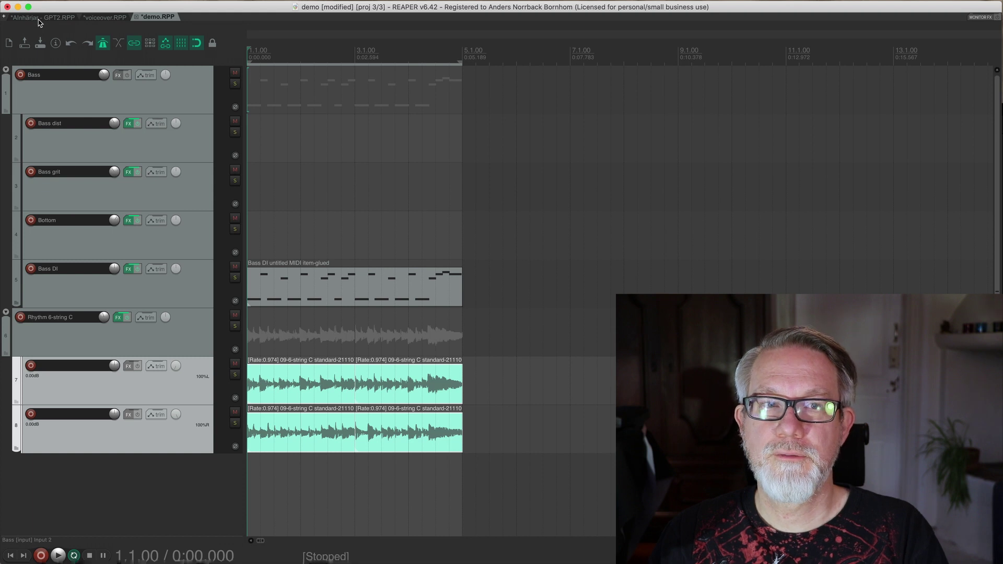
Step: Paste the track with the Drums MIDI item below the guitars and play the mix from the project start
key(ctrl+v)
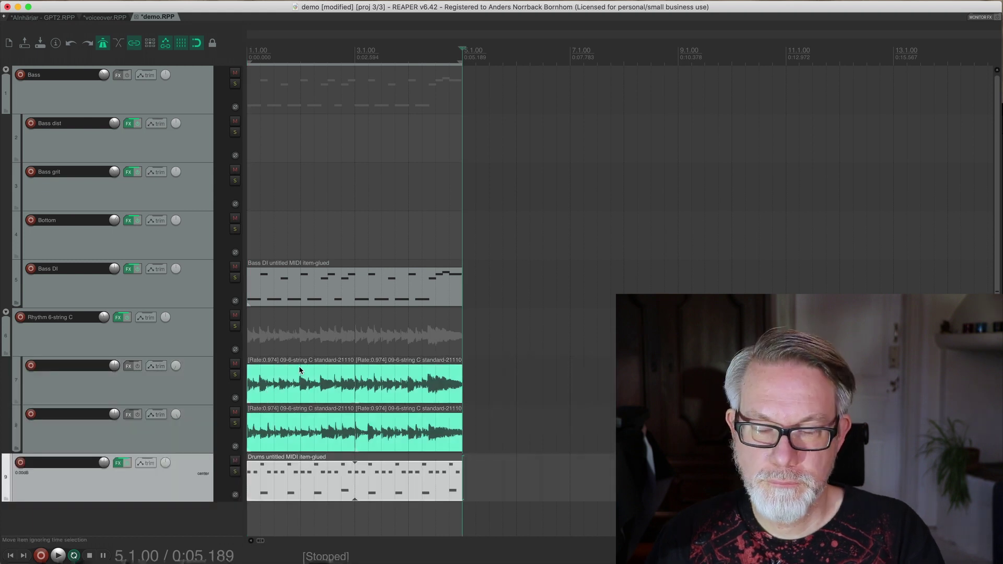
click(248, 54)
key(space)
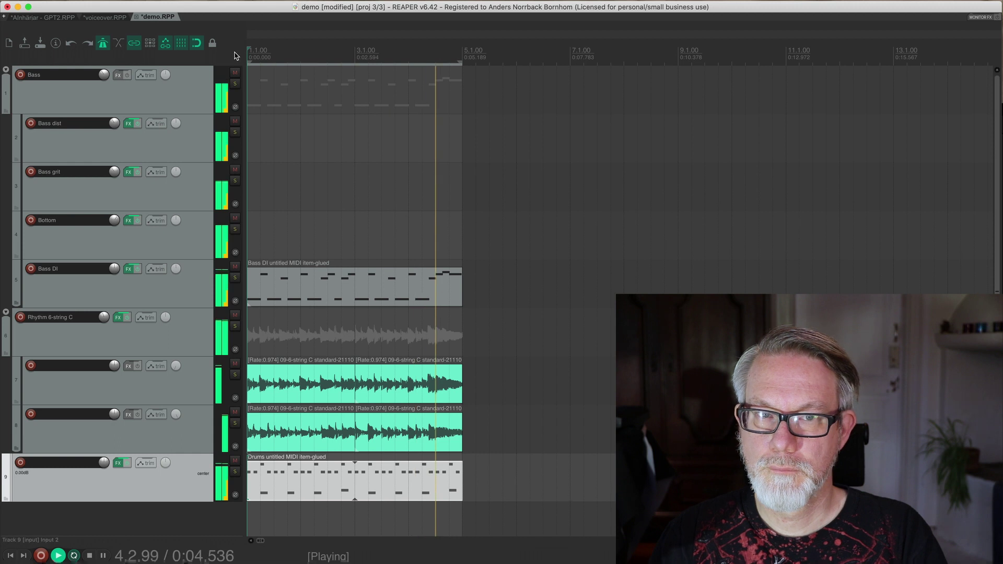
Step: Compare the mix with drums by muting and unmuting the Bass folder, then soloing and unsoloing it during playback
click(234, 73)
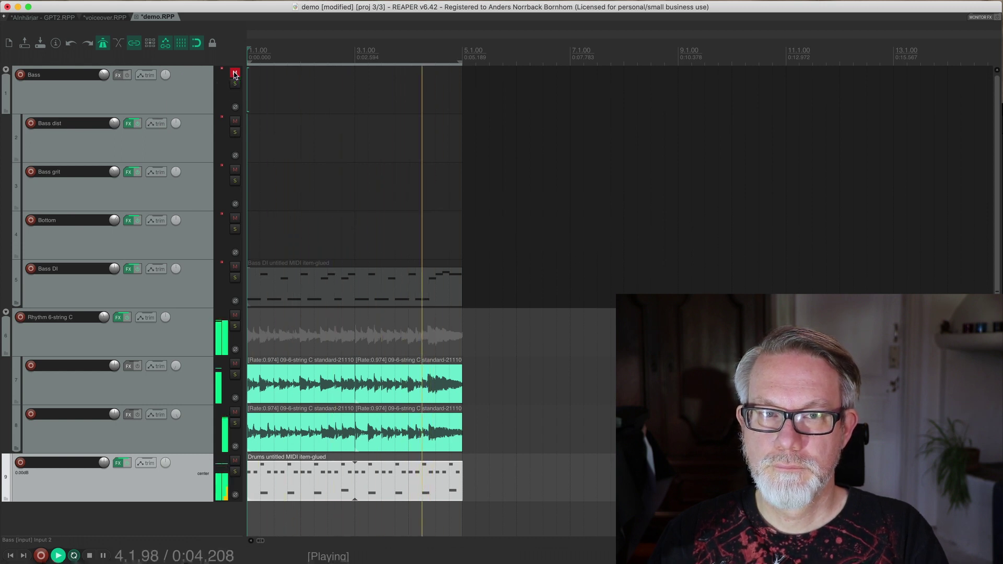
click(234, 74)
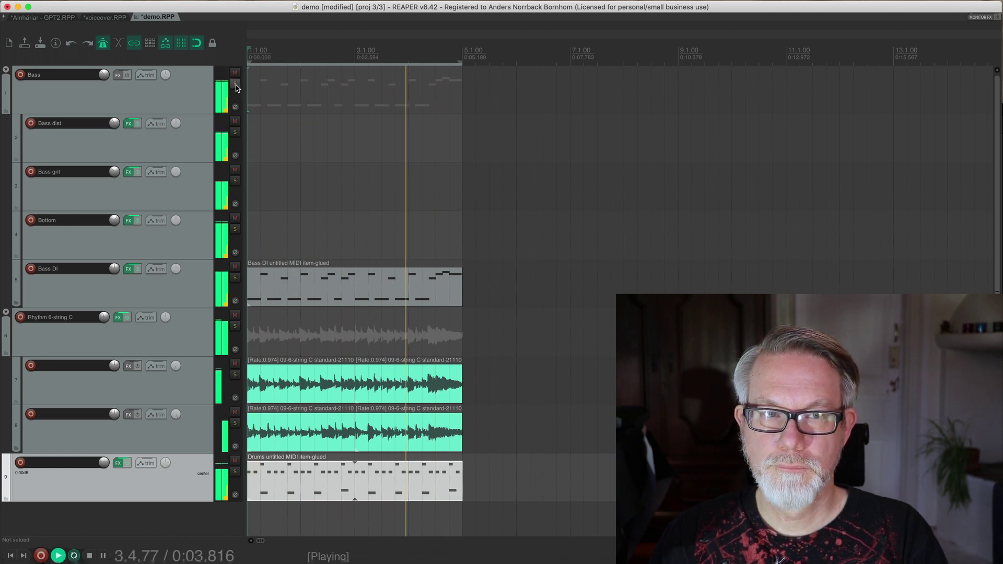
click(236, 85)
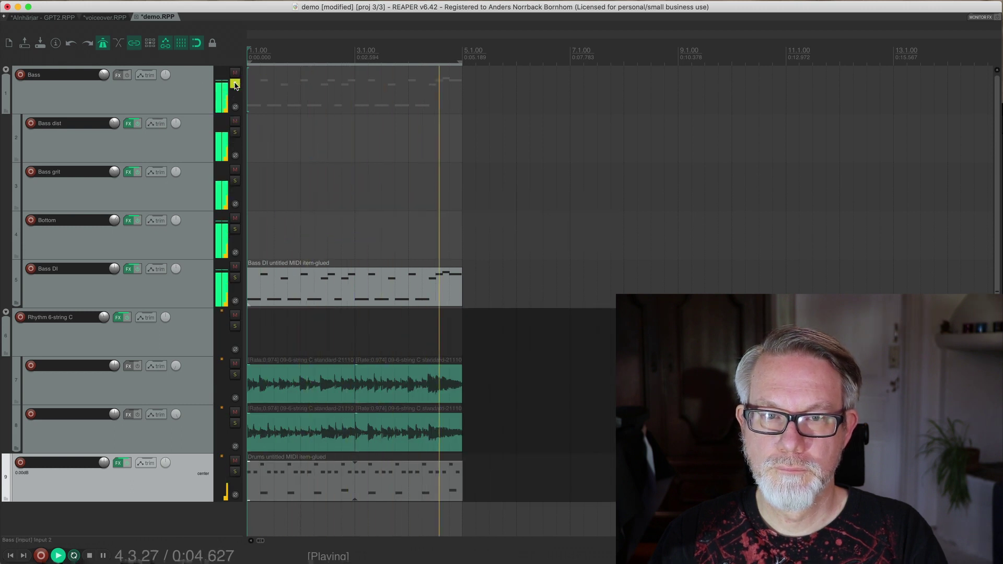
click(236, 84)
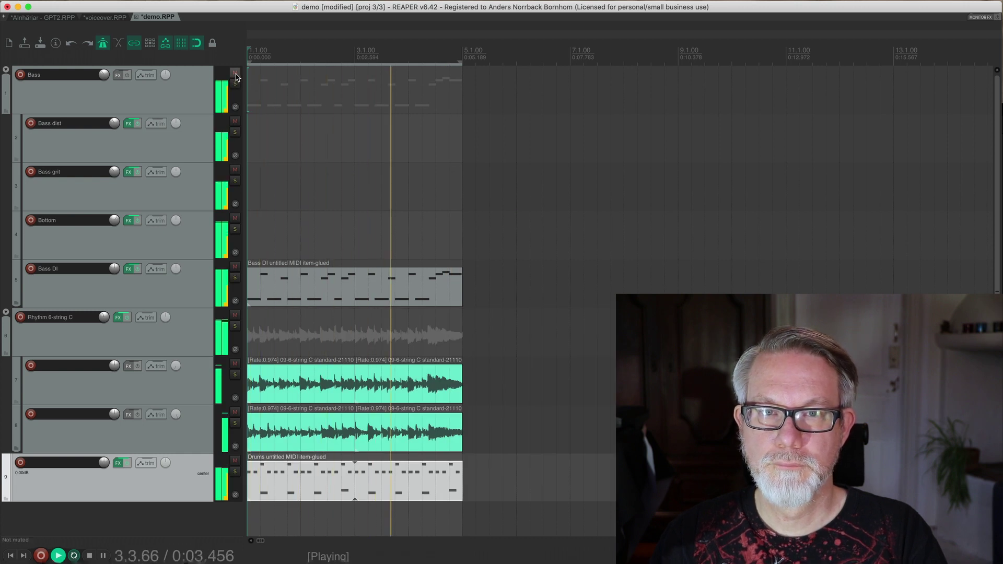
key(space)
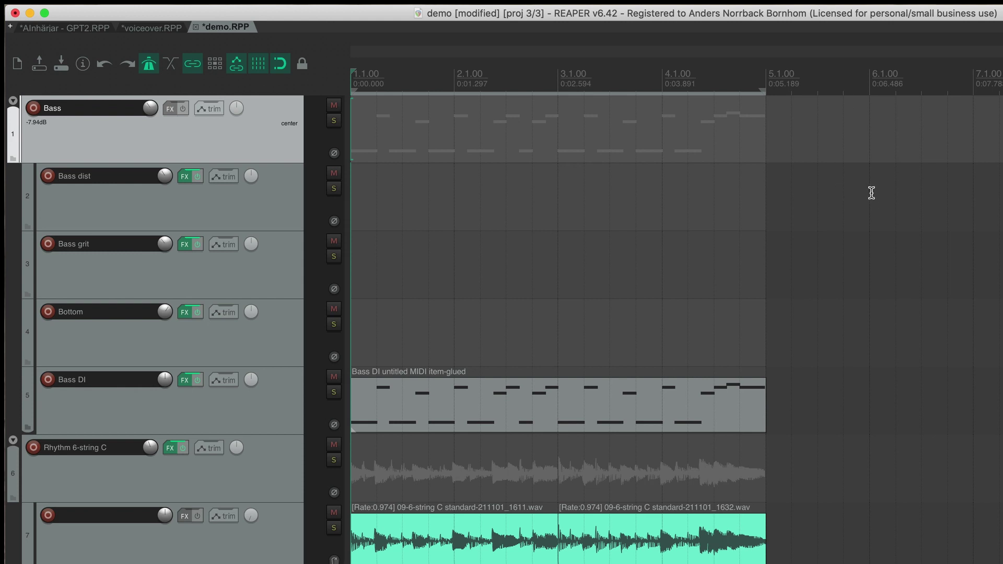
Step: Save the Bass folder with its tracks as a track template named tractor-grind in the TrackTemplates folder
right_click(112, 144)
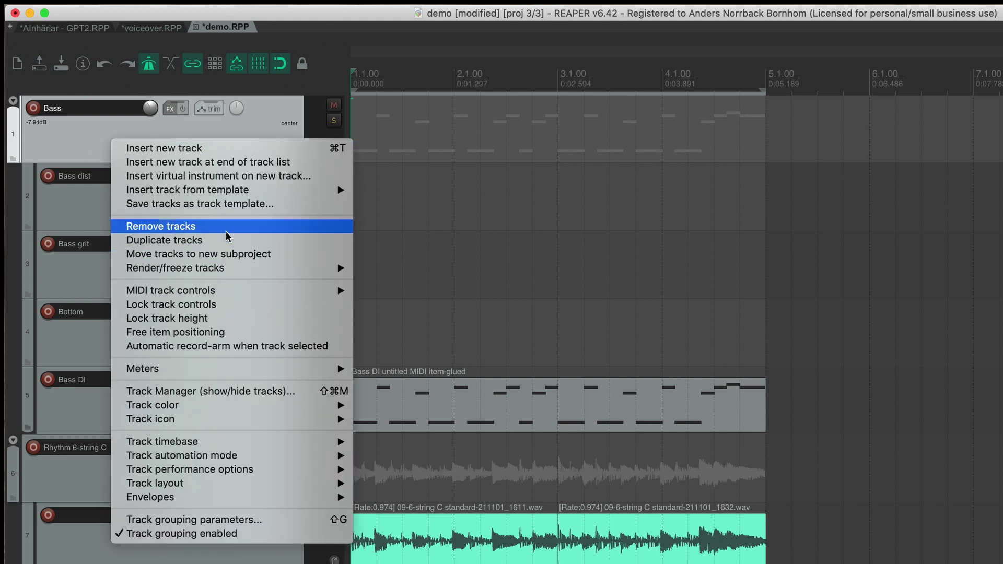
click(234, 204)
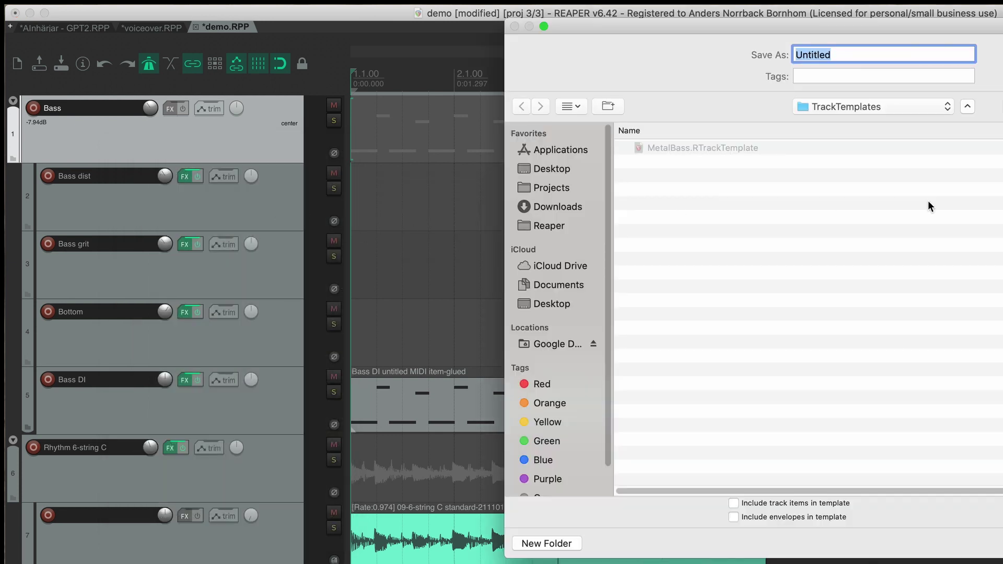
text(r-grind)
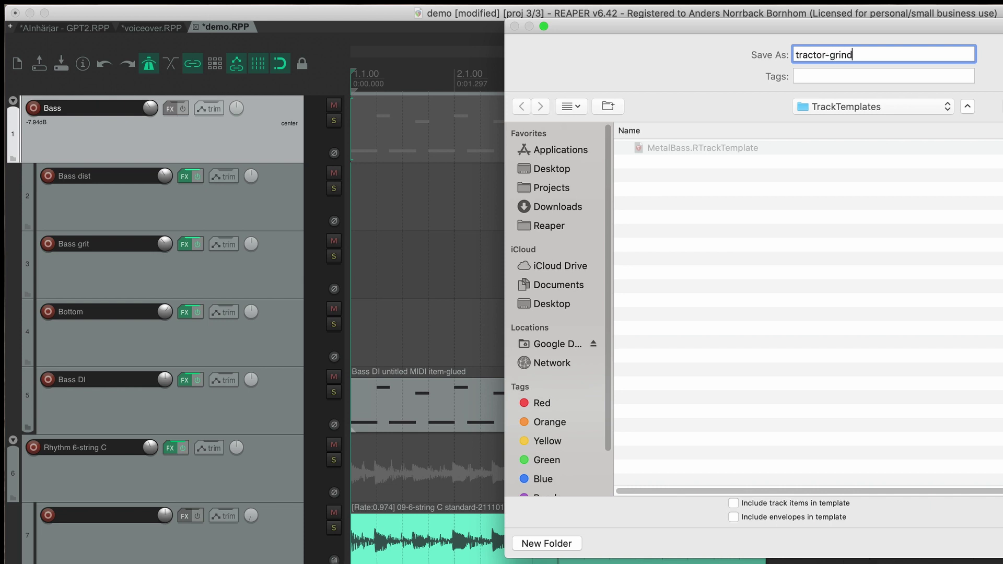
key(Return)
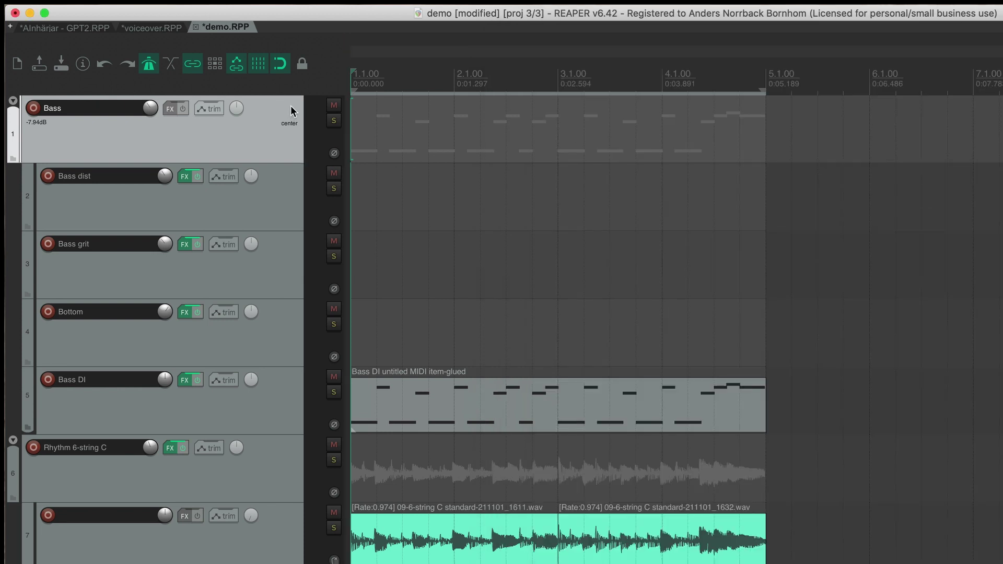
Step: Create an empty project in a new tab and insert the tracks from the tractor-grind template
double_click(280, 30)
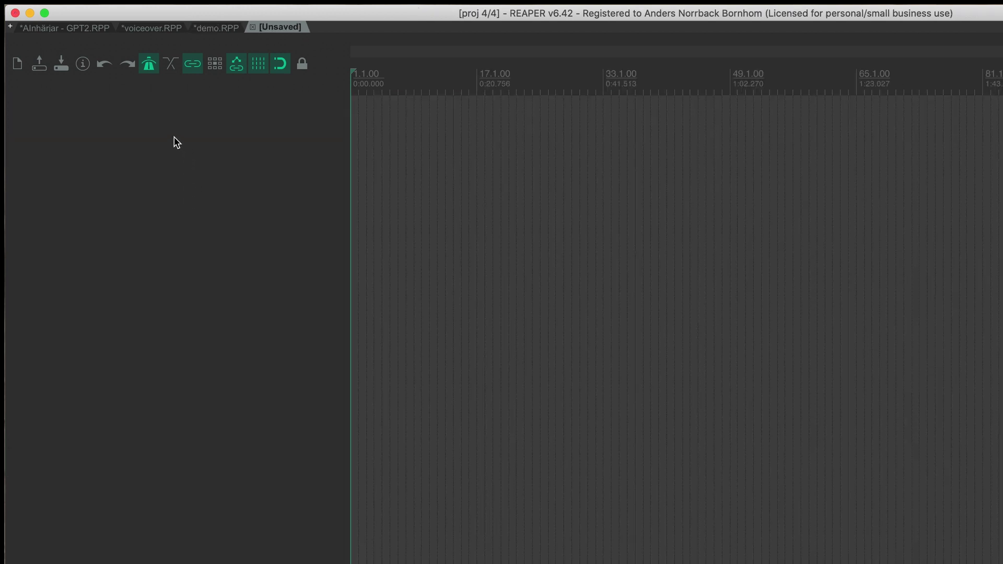
right_click(176, 138)
mouse_move(281, 191)
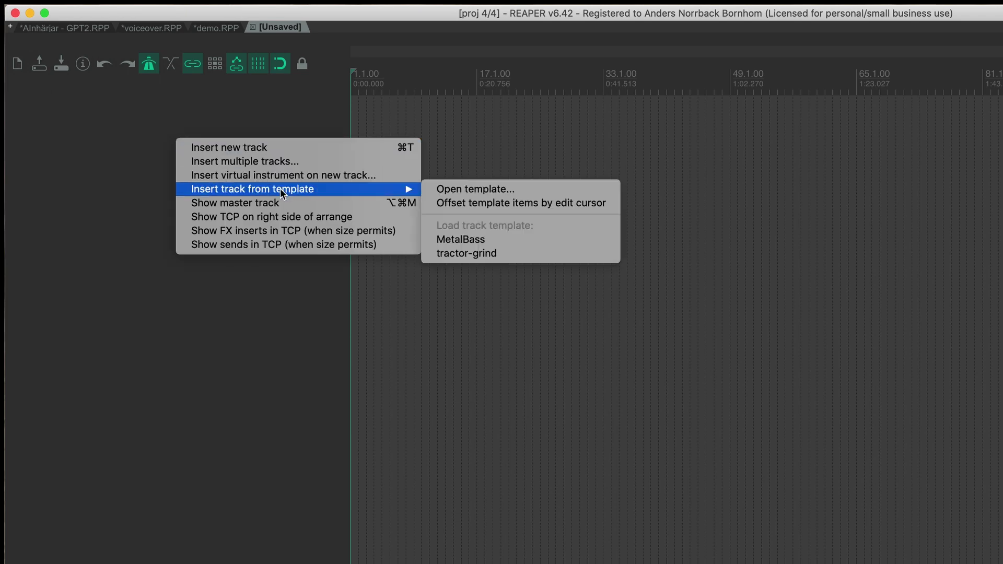
click(524, 253)
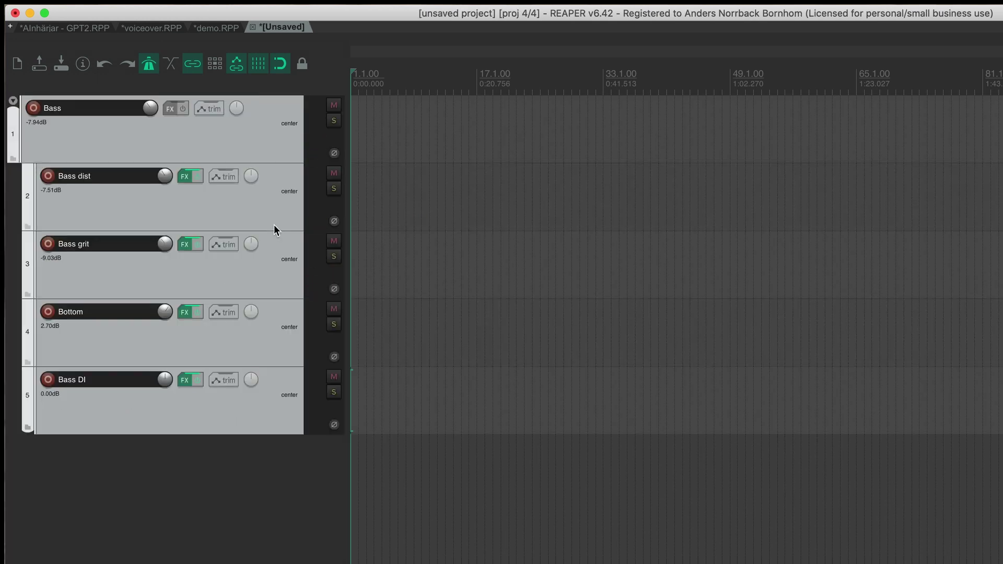
Step: Check the Bass dist track's effects chain and its ReaEQ settings, and close the effects window
click(182, 177)
click(327, 115)
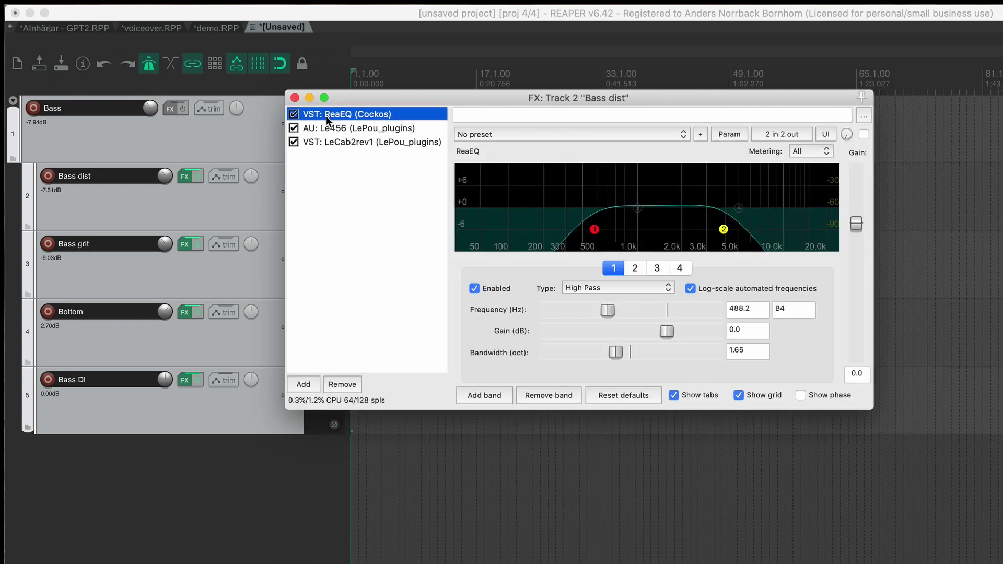
click(294, 98)
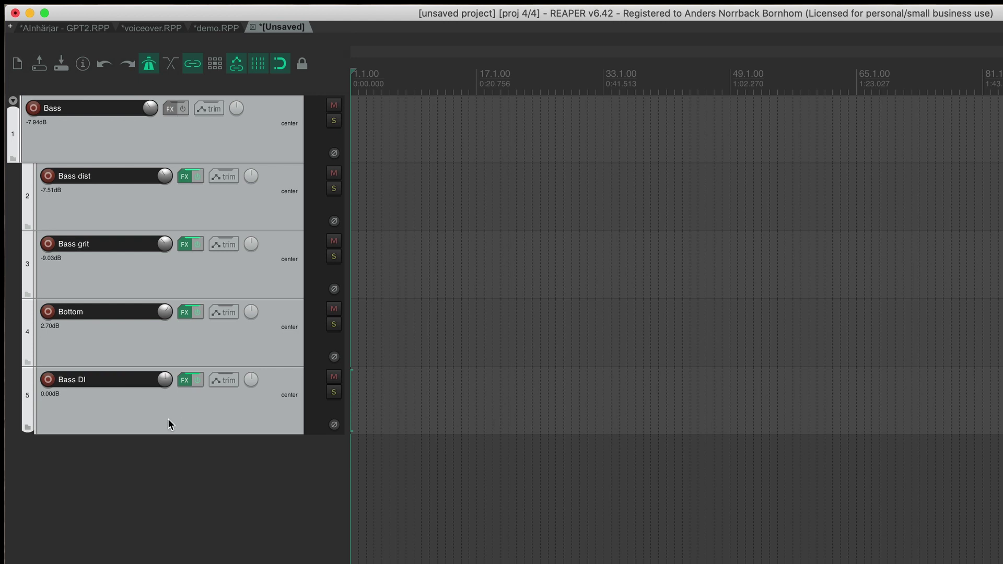
Step: Arm the Bass DI track to set its input to all MIDI channels of the M-Audio - Oxygen 61, and disarm it
click(75, 419)
click(48, 379)
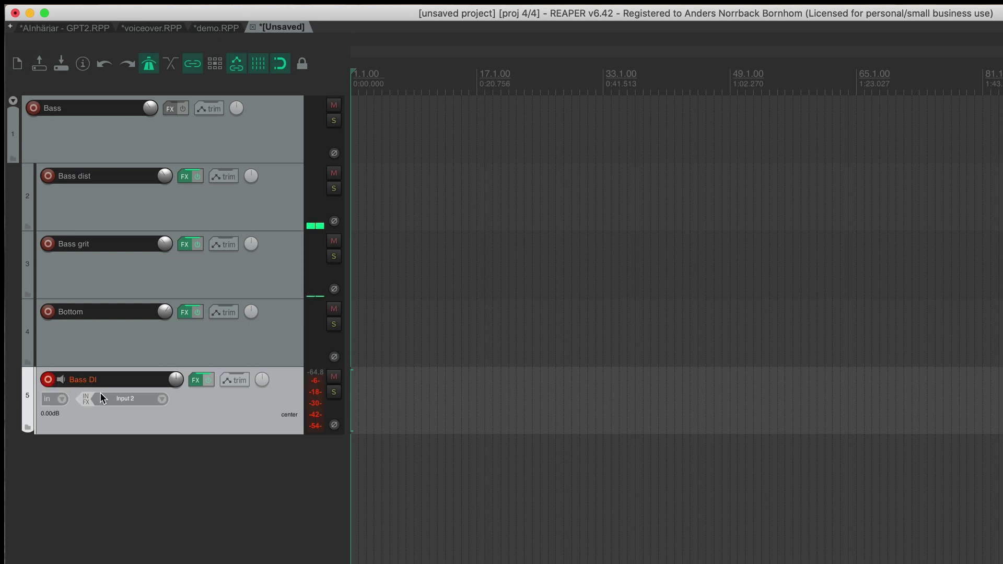
click(116, 397)
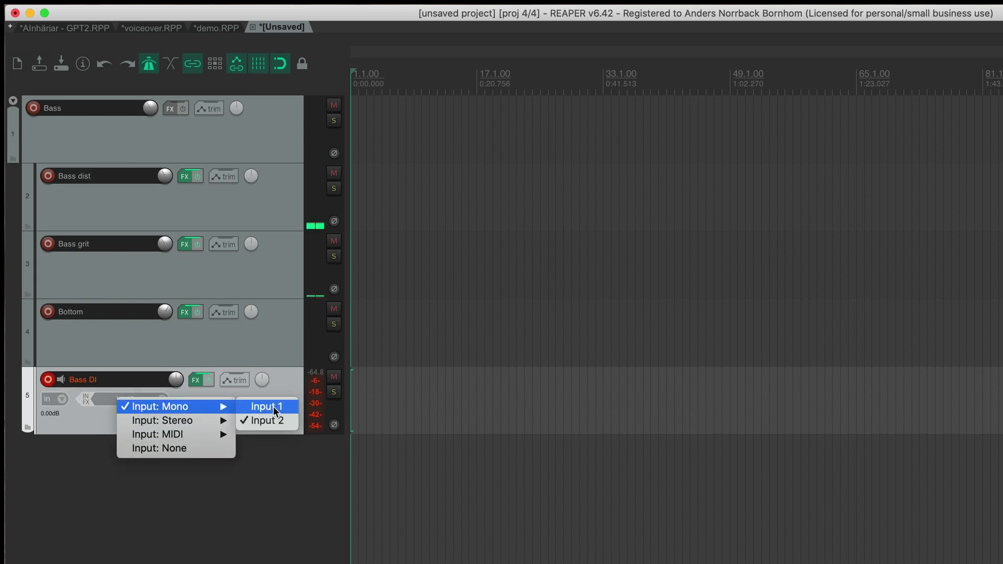
mouse_move(222, 435)
mouse_move(389, 436)
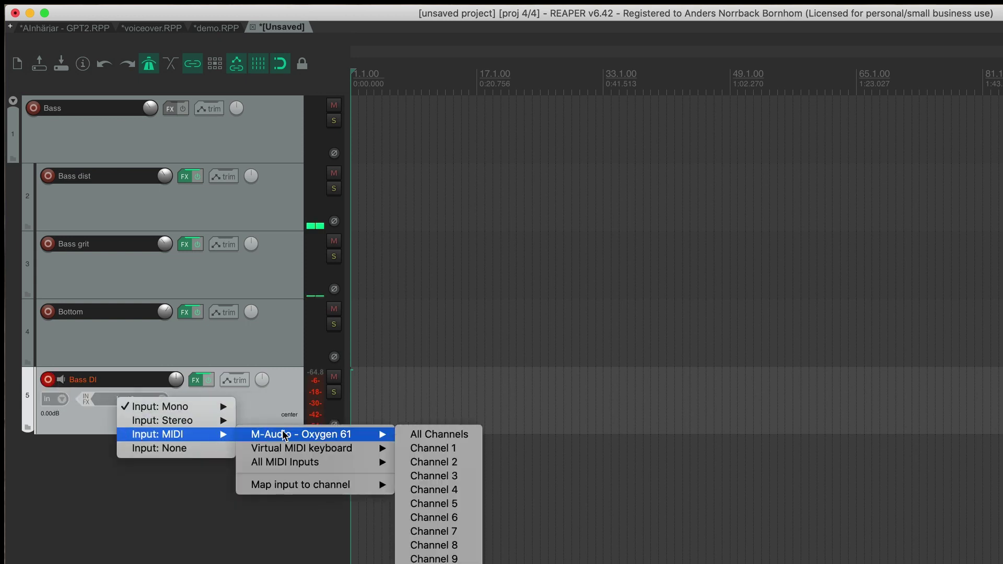
click(457, 437)
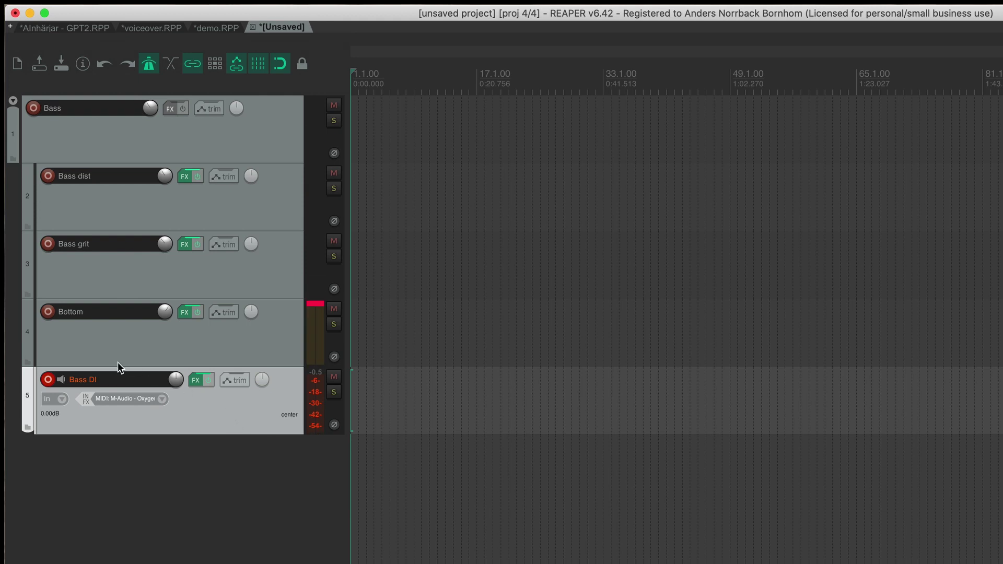
click(52, 380)
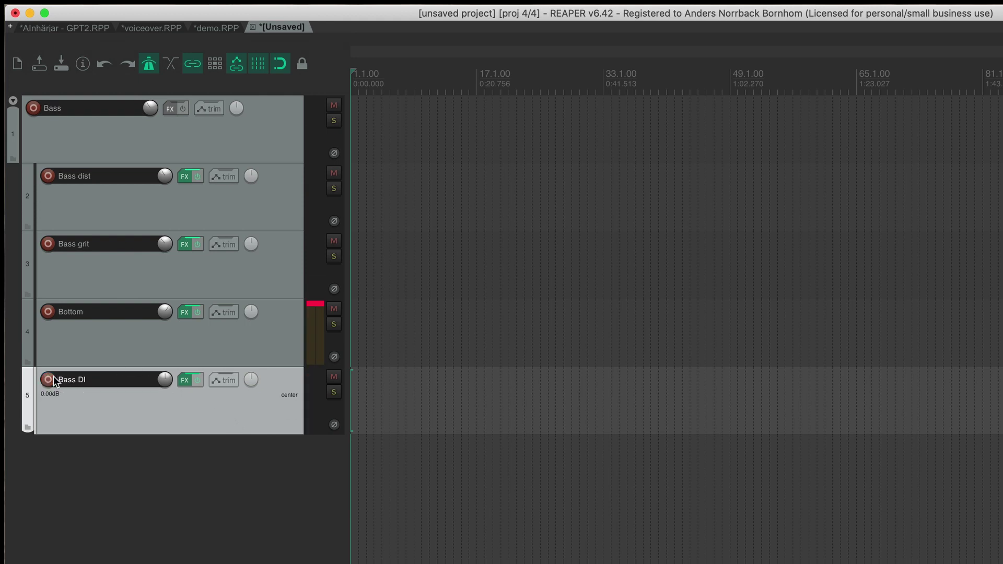